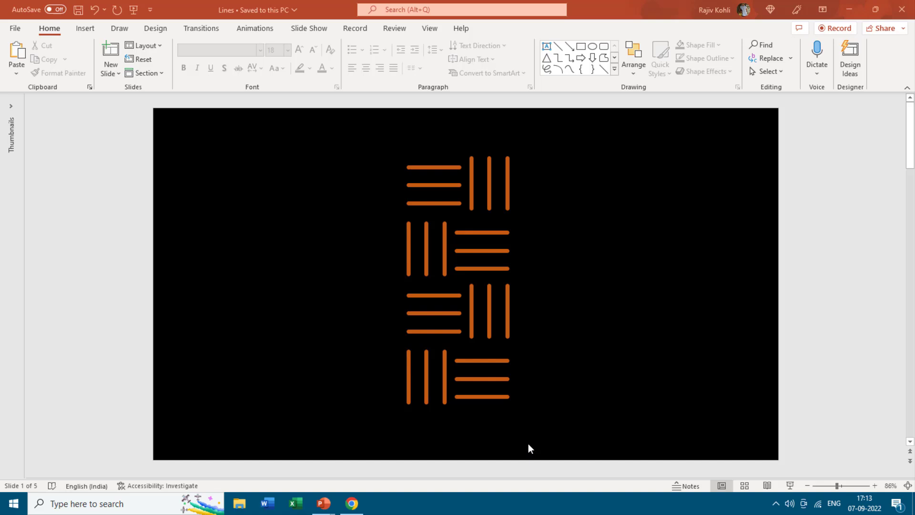
Switch to Chrome to view the KineticType line animation and the SVG Animation 05-a dot reference, and return to the Lines presentation in PowerPoint
key("alt+Tab")
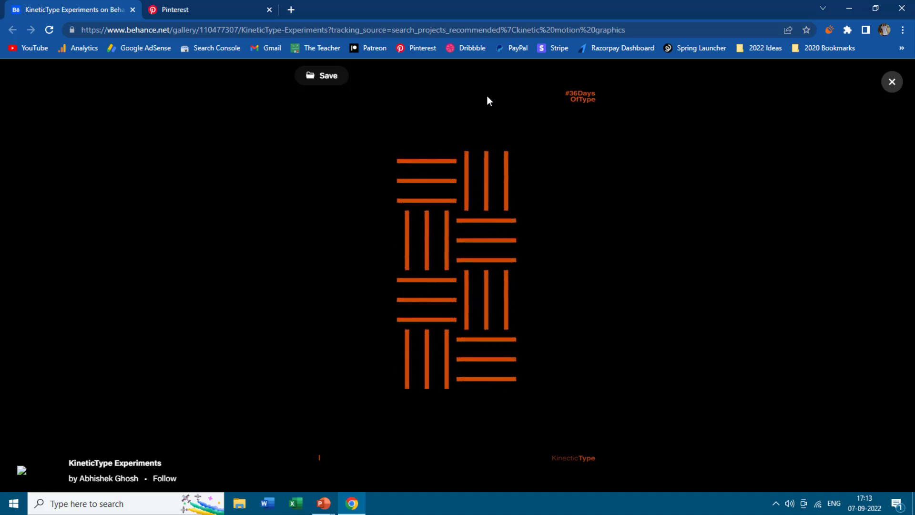
left_click(226, 6)
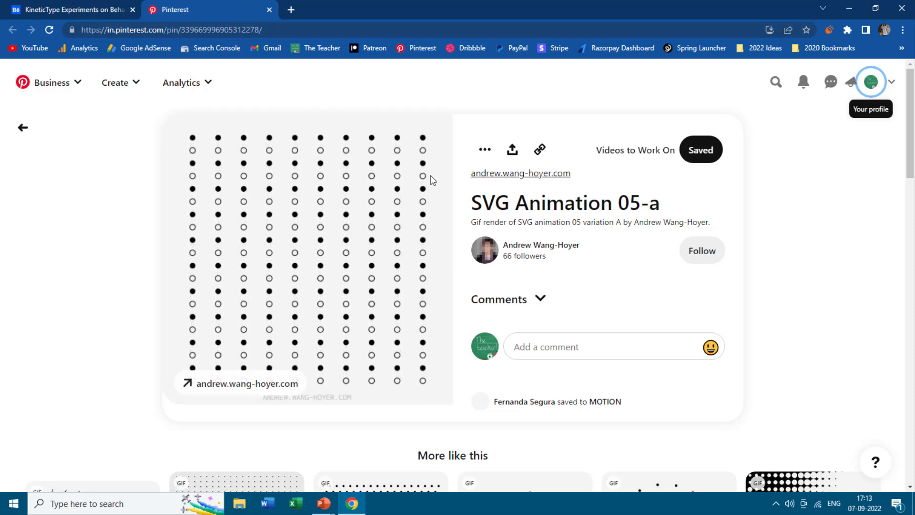
mouse_move(324, 503)
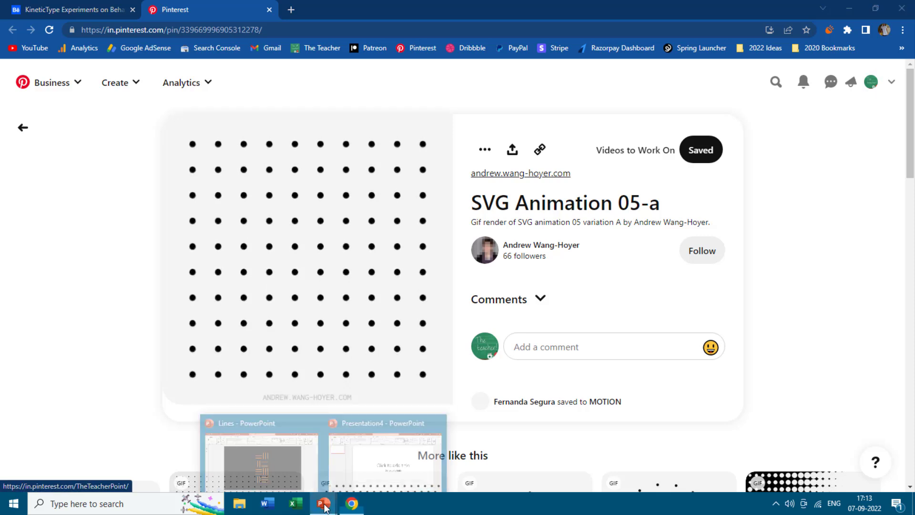
left_click(273, 458)
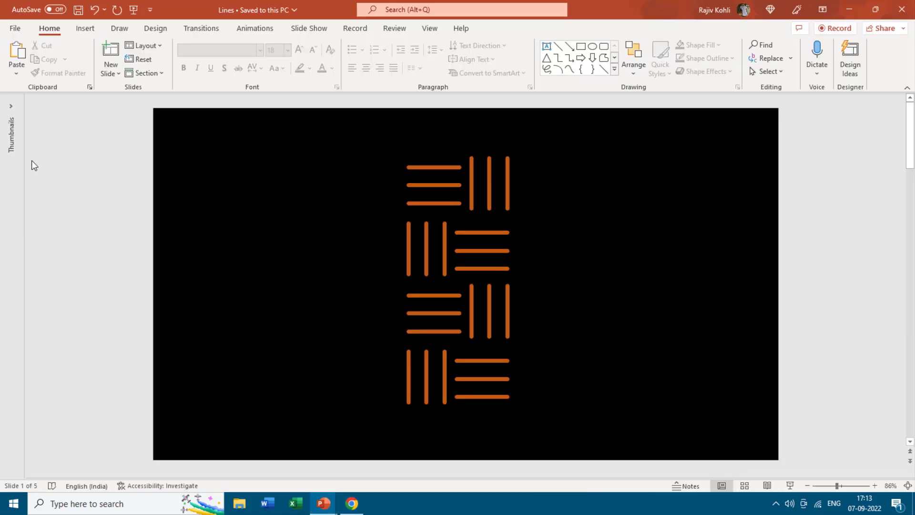
Show the slide thumbnails and look through all five slides of the Lines presentation, ending on the dot grid slide
left_click_drag(24, 154, 85, 154)
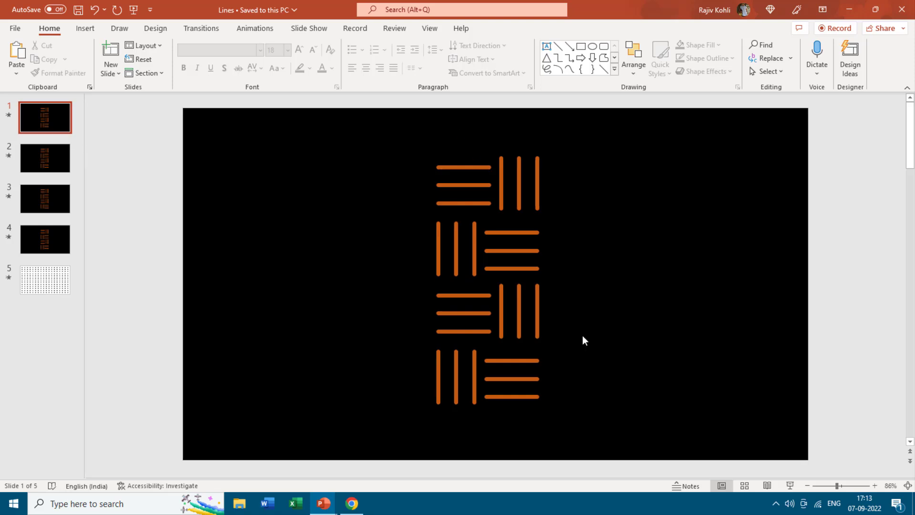
left_click(50, 159)
left_click(51, 205)
left_click(50, 245)
left_click(54, 111)
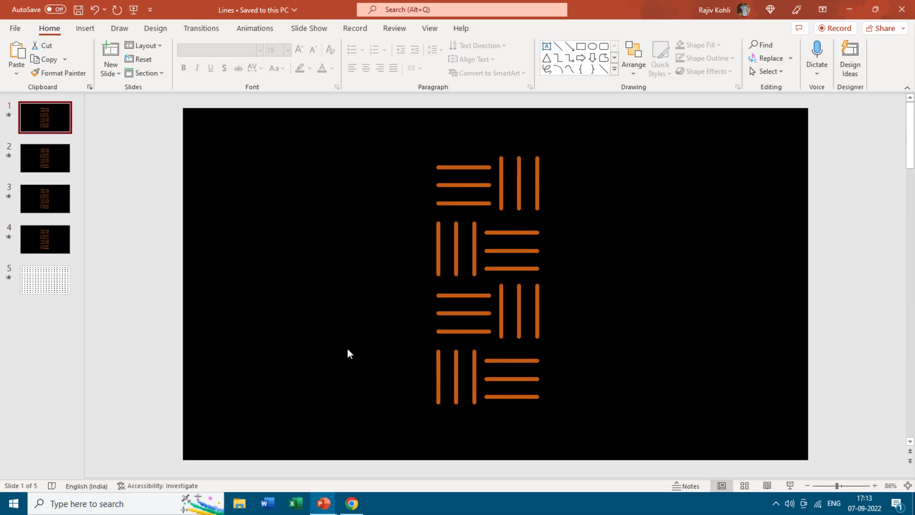
left_click(59, 159)
left_click(52, 188)
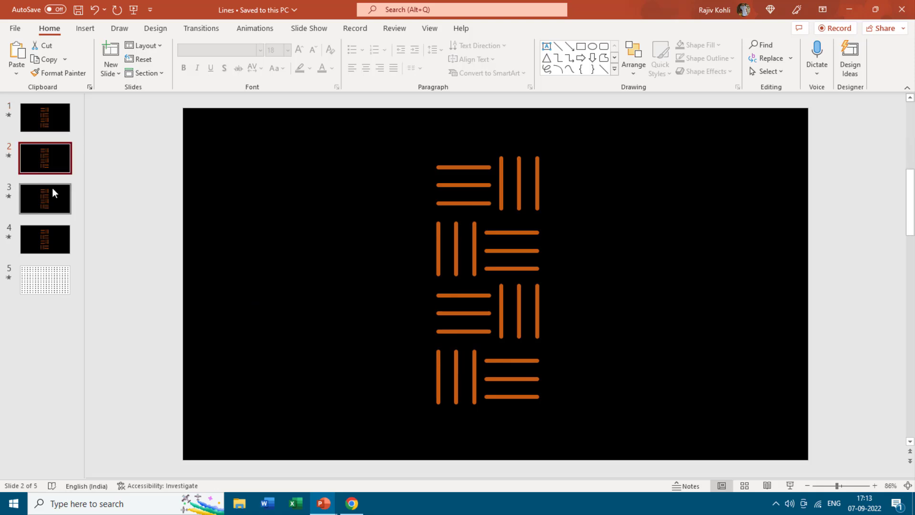
left_click(47, 238)
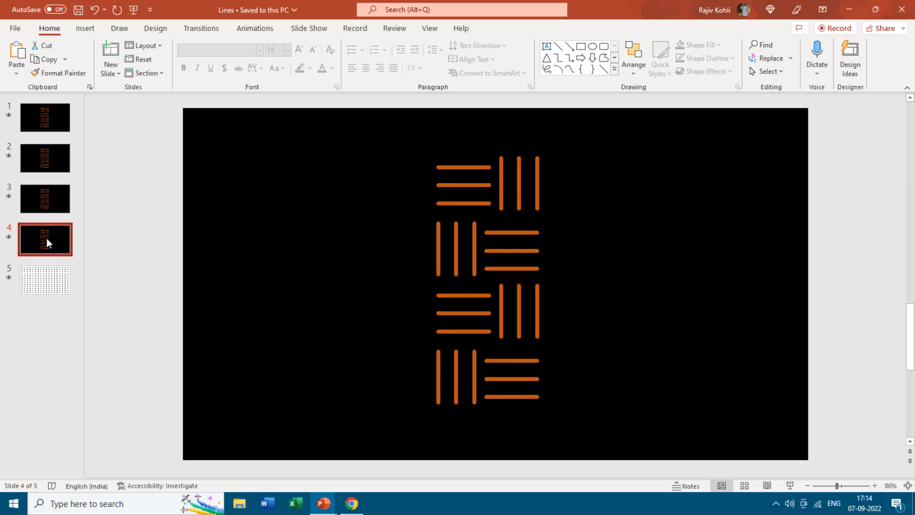
left_click(39, 291)
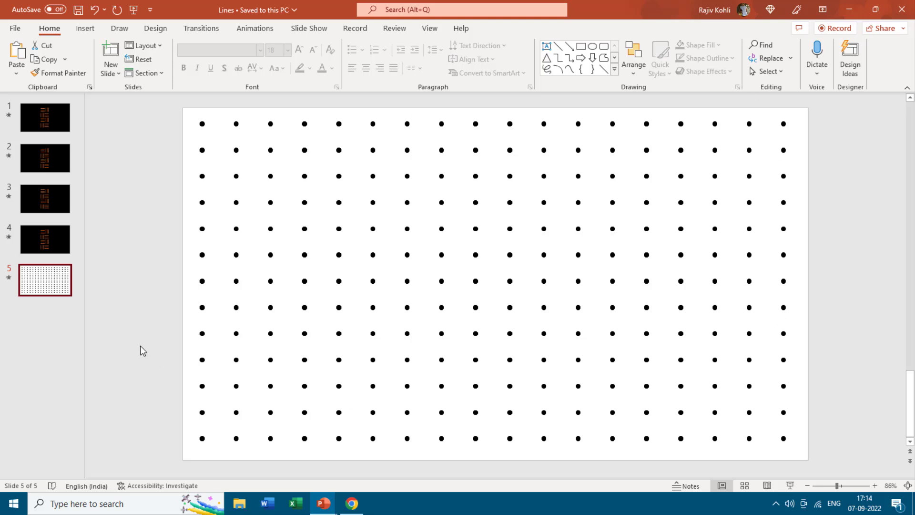
Create a new blank presentation and change its first slide to the Blank layout
left_click(16, 30)
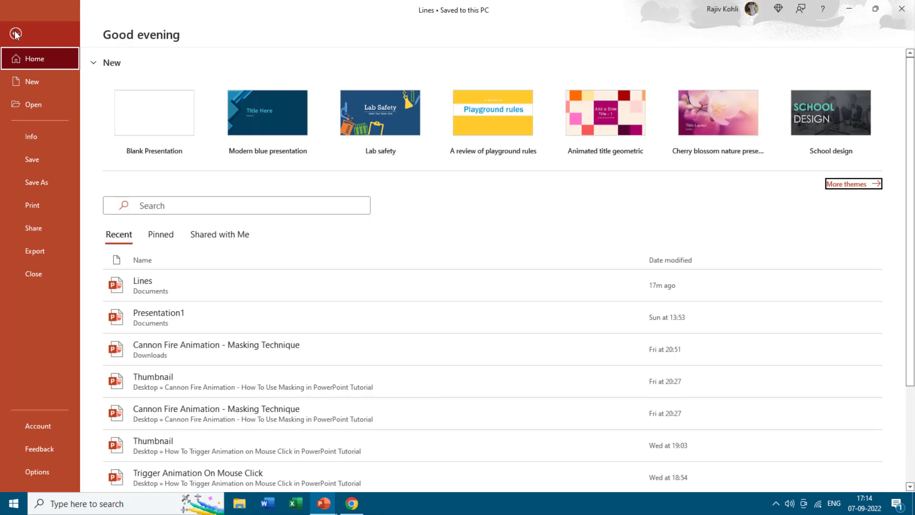
left_click(158, 131)
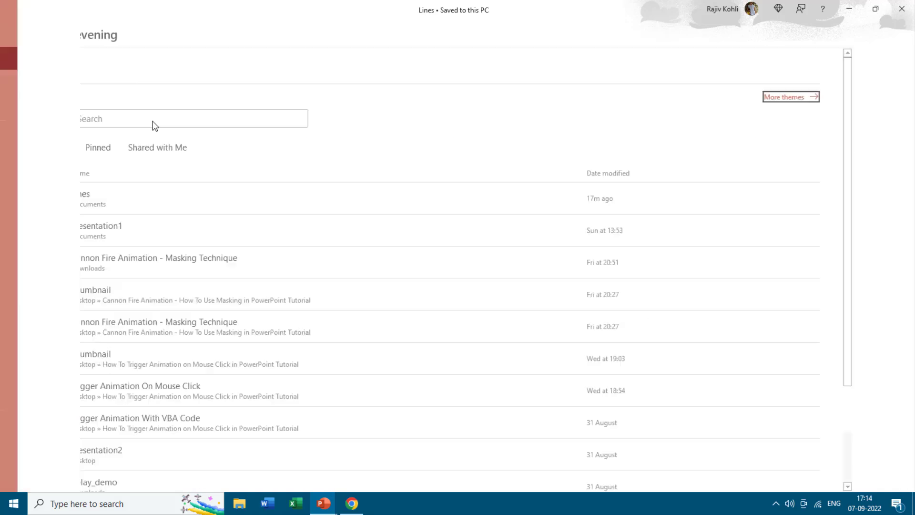
left_click(142, 45)
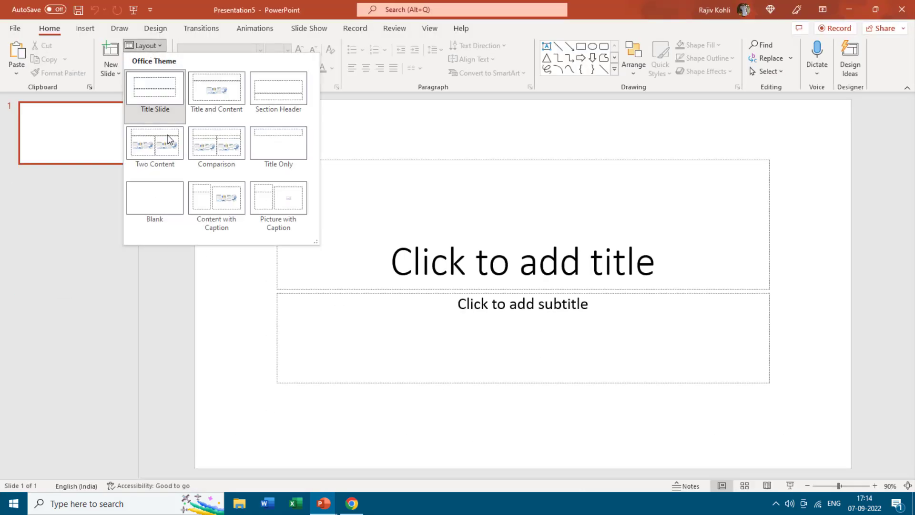
left_click(165, 202)
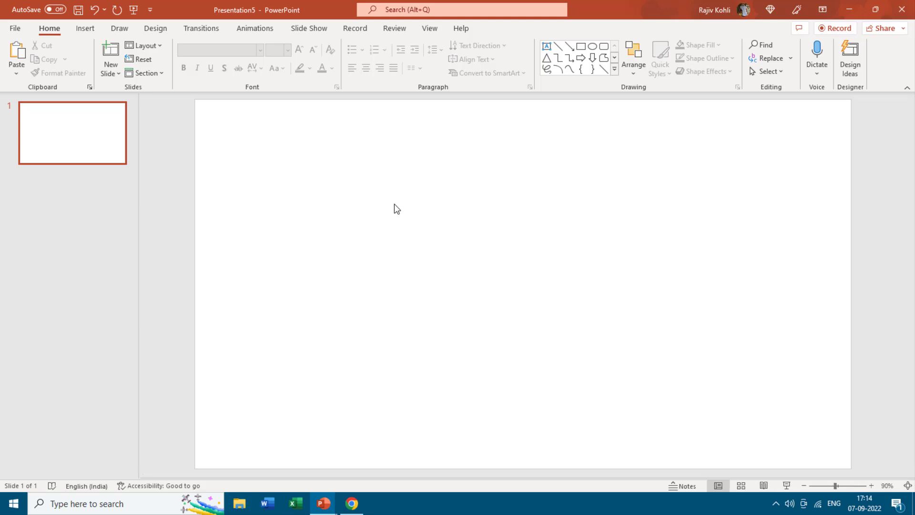
Insert a circle near the middle of the slide and shrink it around its centre to about 0.77 cm in height and width
left_click(85, 30)
left_click(184, 63)
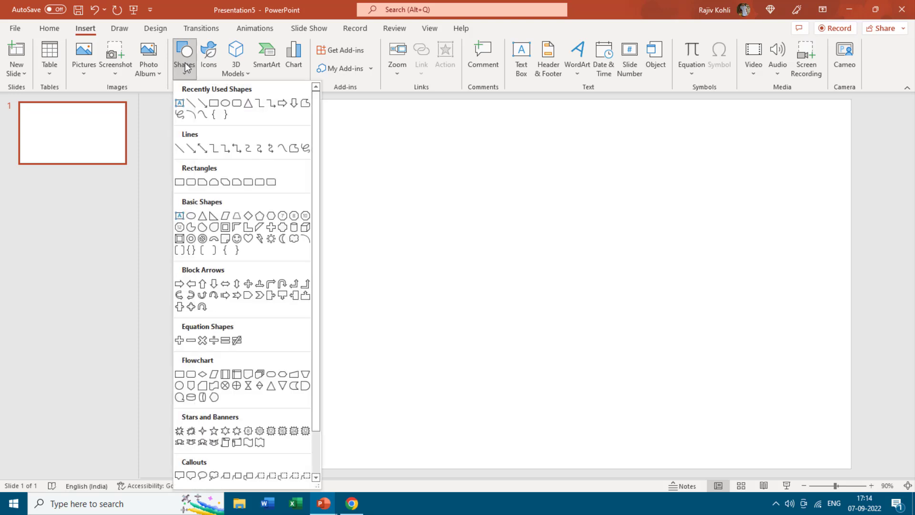
left_click(226, 103)
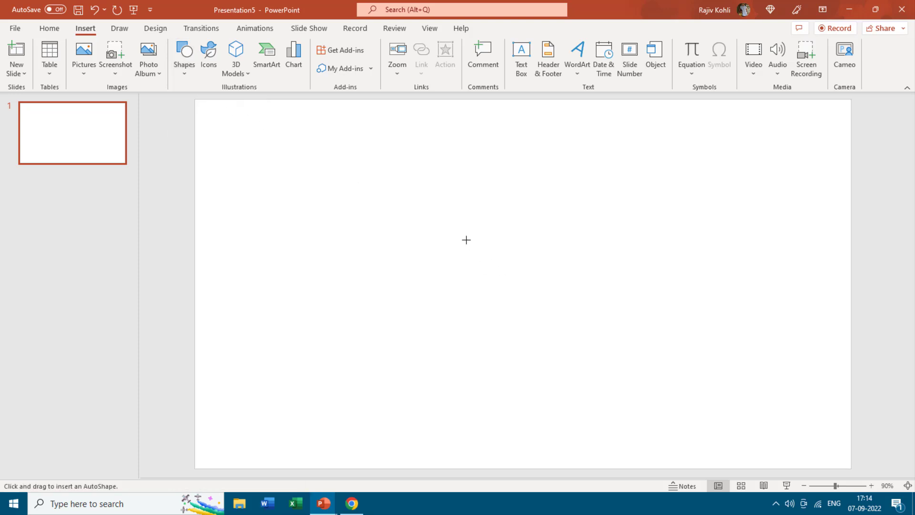
left_click(467, 240)
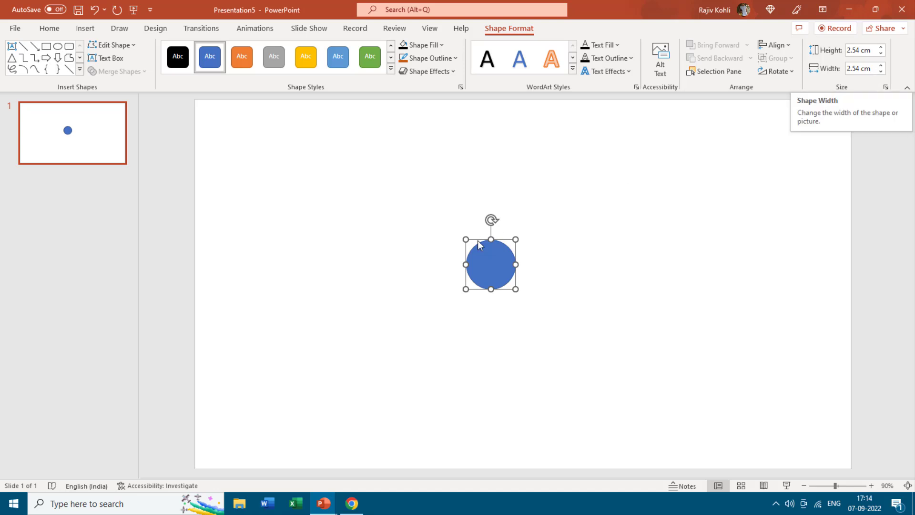
left_click(513, 288)
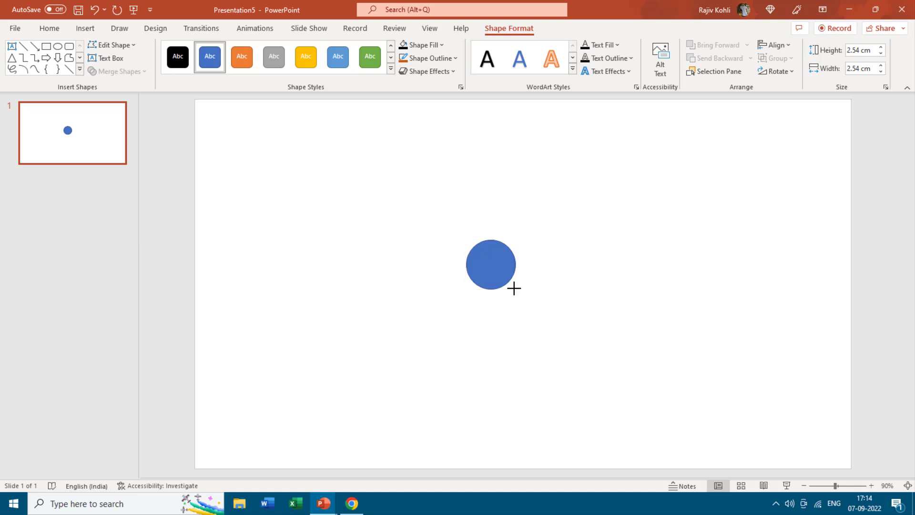
left_click(485, 270)
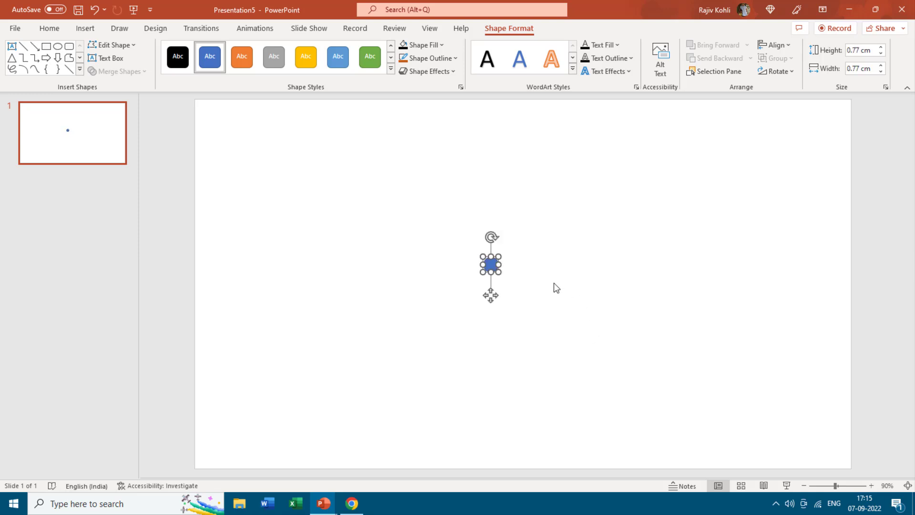
Set both the fill and the outline of the small circle to black
left_click(422, 45)
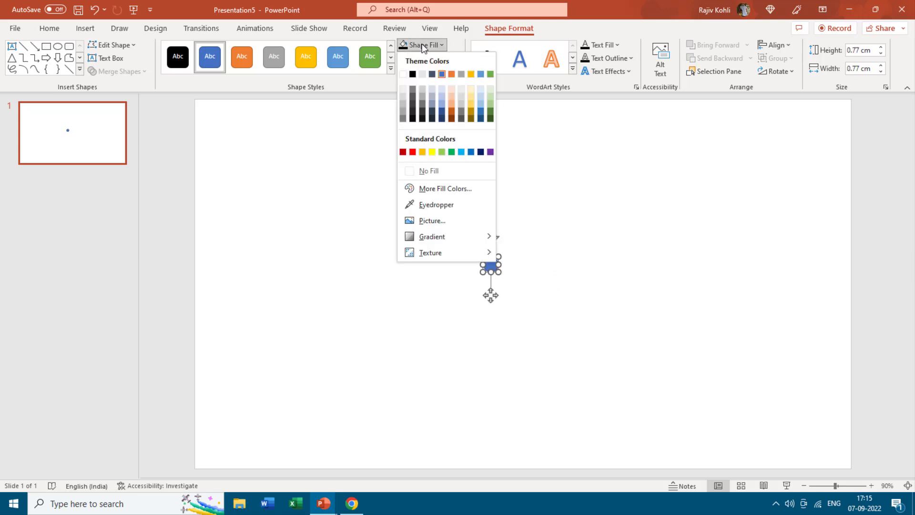
left_click(413, 75)
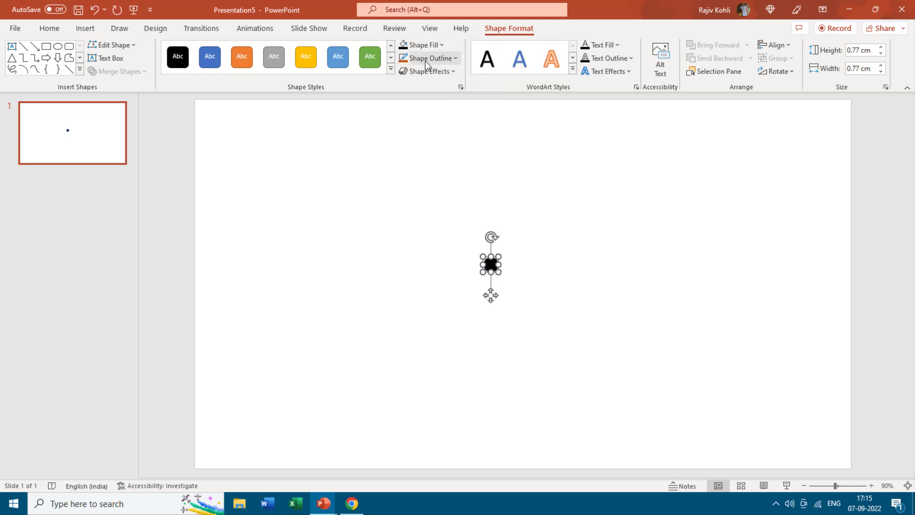
left_click(426, 59)
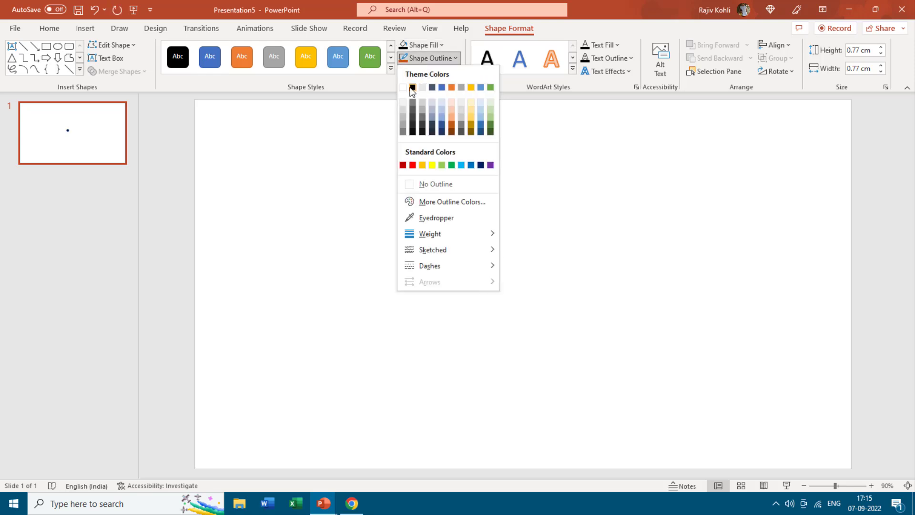
left_click(413, 87)
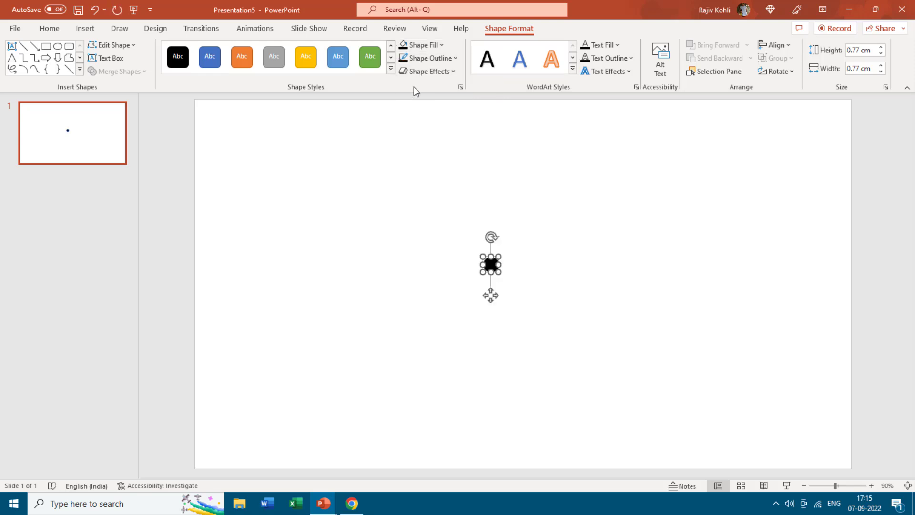
Duplicate the black circle, place the copy just to the right at the same height, and give the copy no fill
left_click(49, 28)
left_click(48, 59)
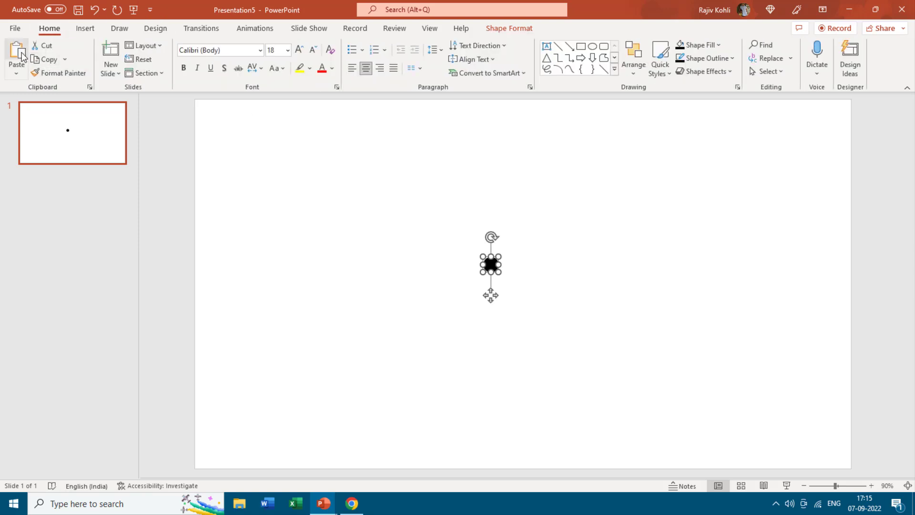
left_click(16, 53)
key("ctrl+z")
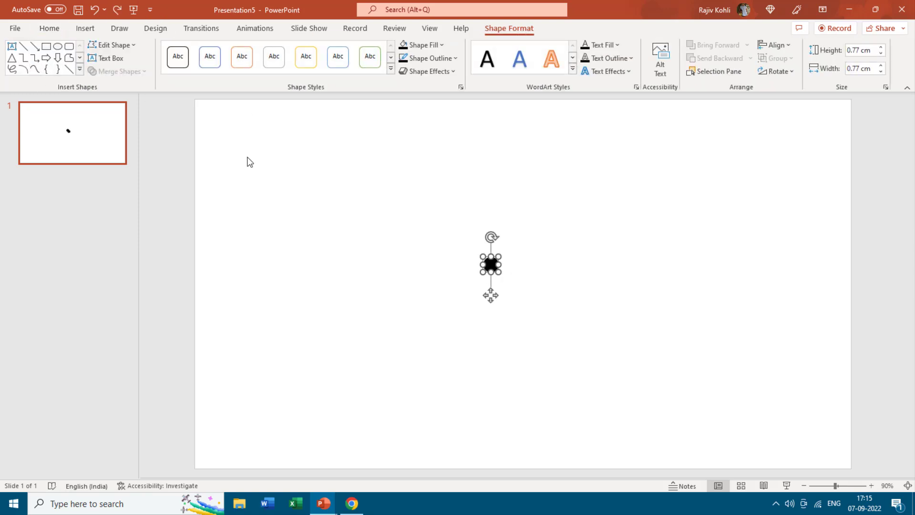
left_click_drag(495, 265, 520, 265)
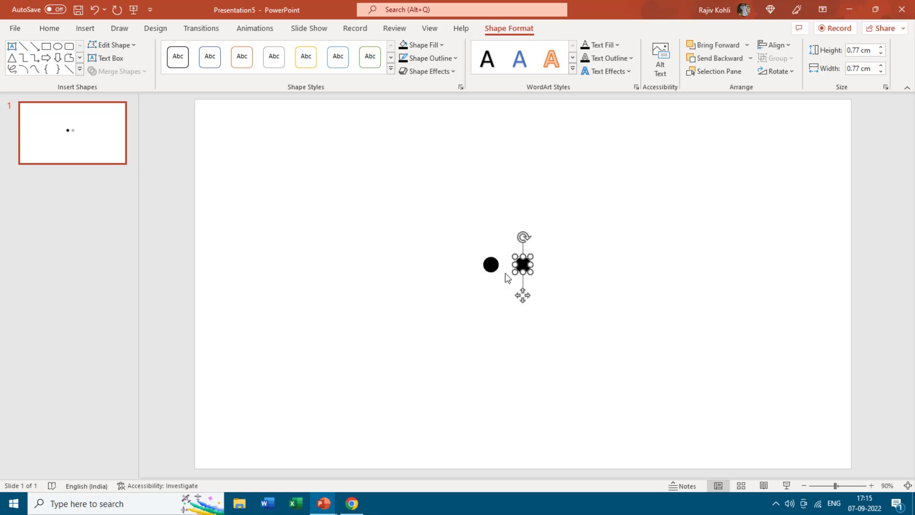
left_click(439, 45)
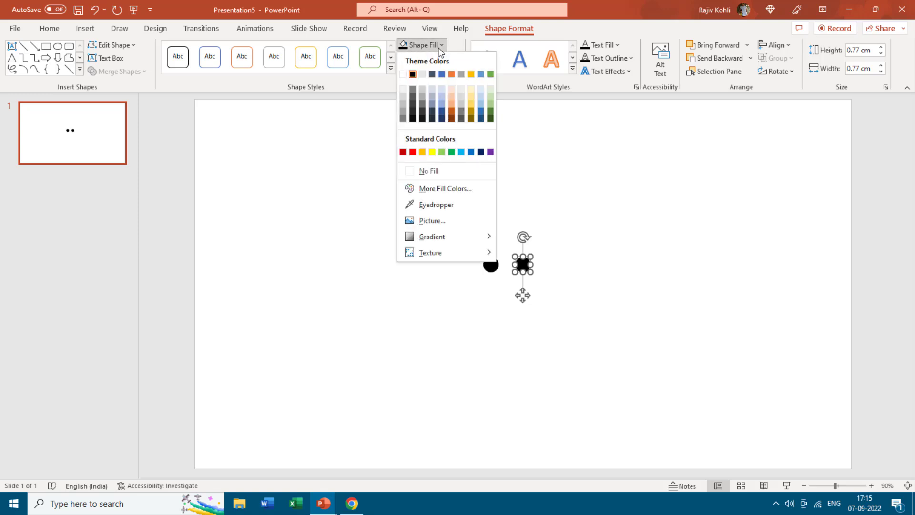
left_click(435, 171)
Move the filled circle to the slide's upper-left corner and place the unfilled circle exactly over it
left_click_drag(470, 246, 230, 143)
left_click(523, 265)
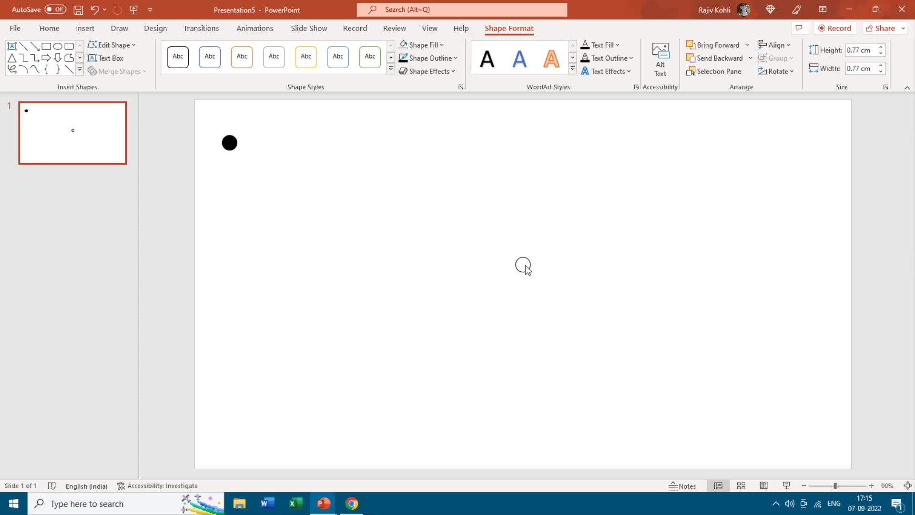
left_click_drag(525, 265, 232, 143)
Add an Up motion path animation to the filled black circle in the slide's upper-left corner
scroll(264, 143, "up", 10, "ctrl")
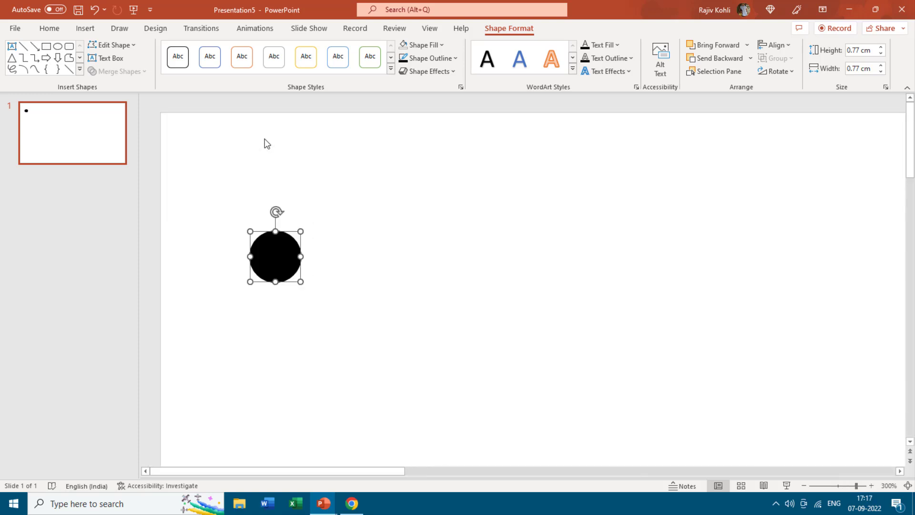
left_click(255, 28)
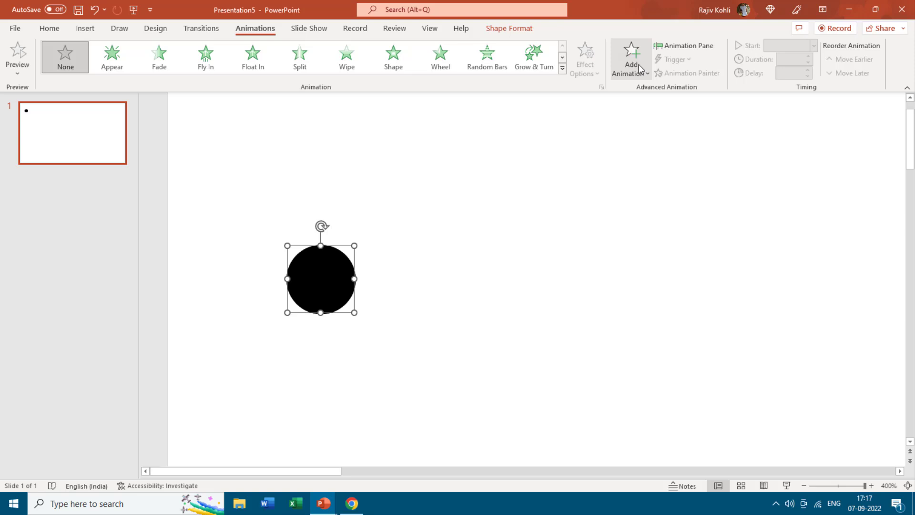
left_click(640, 68)
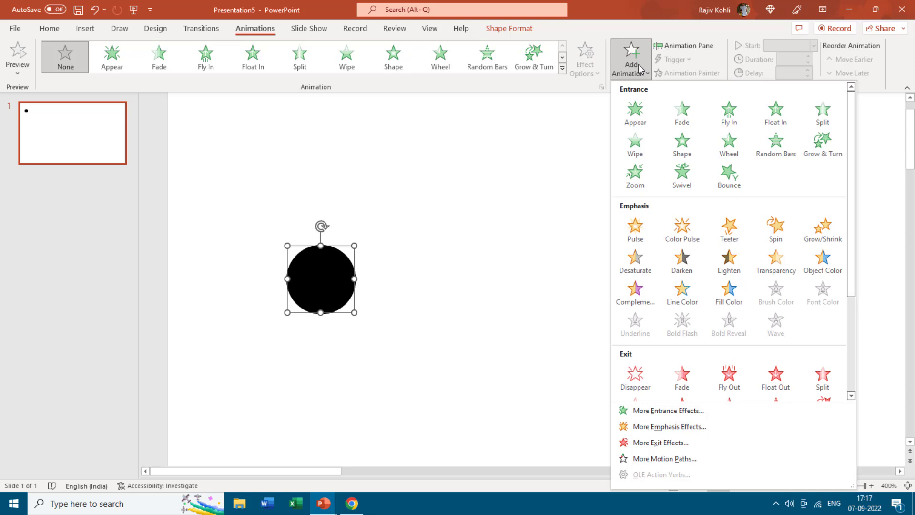
left_click(665, 459)
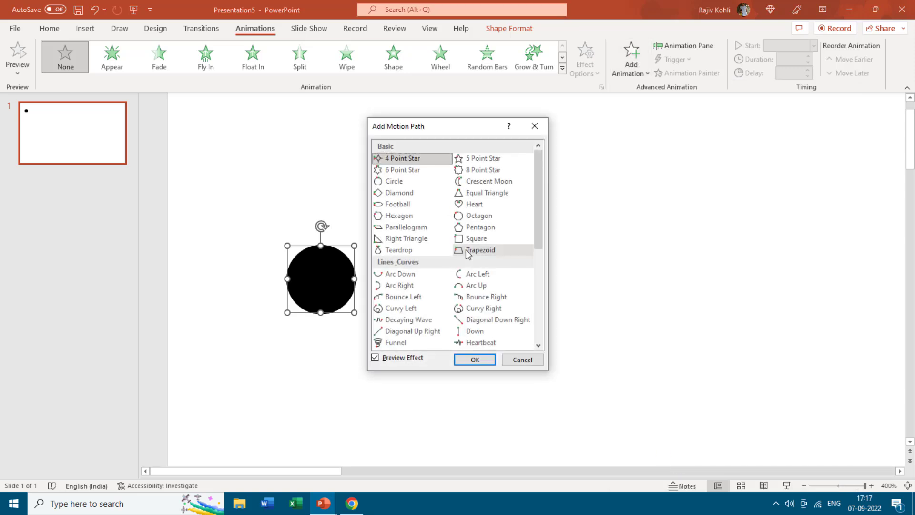
scroll(465, 249, "down", 2)
scroll(405, 303, "down", 1)
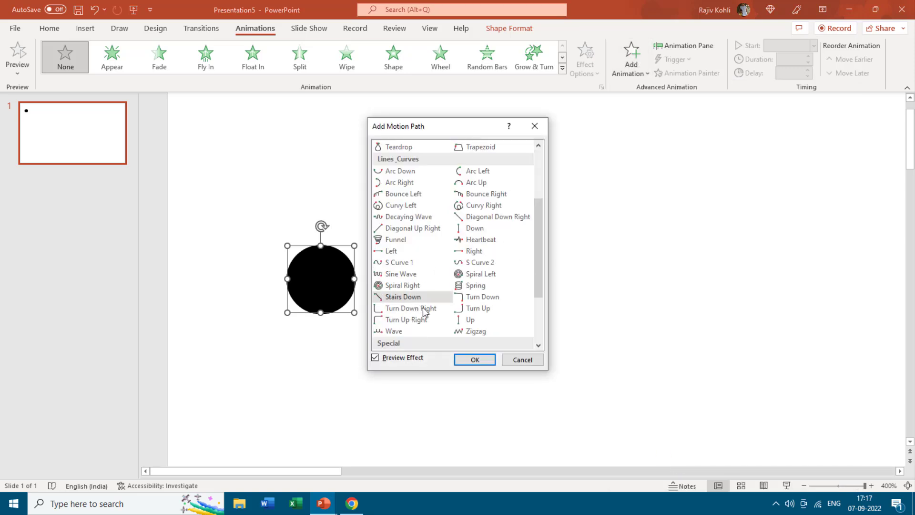
left_click(469, 319)
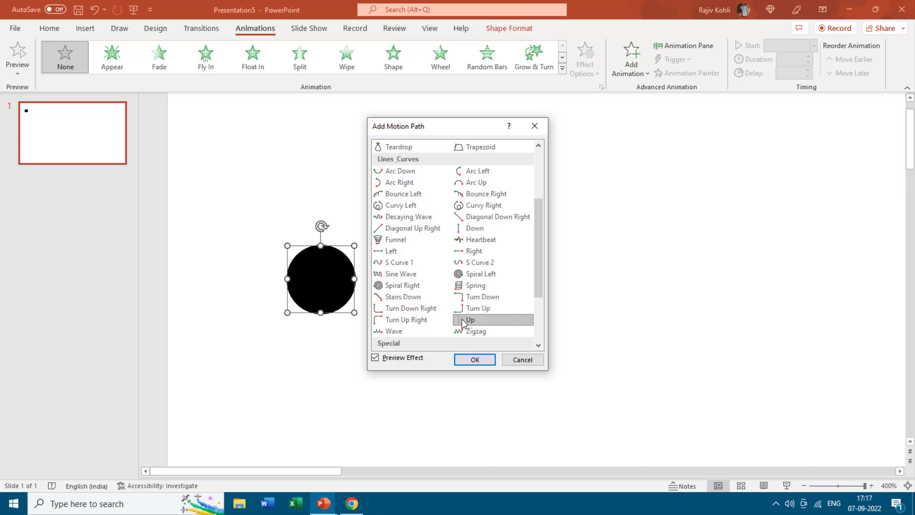
left_click(475, 360)
Shorten the circle's upward motion path so that it ends inside the slide, a short distance above the circle
scroll(409, 195, "down", 5)
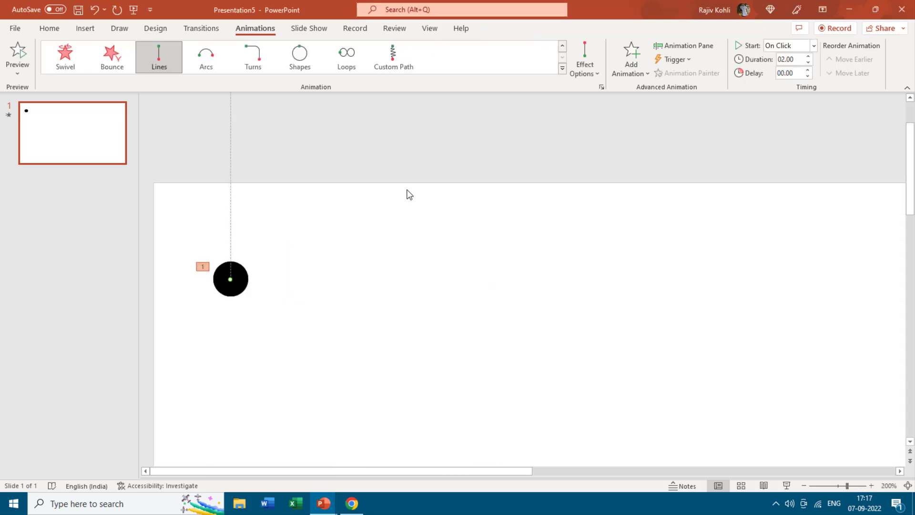
left_click_drag(208, 117, 208, 220)
scroll(241, 236, "down", 2)
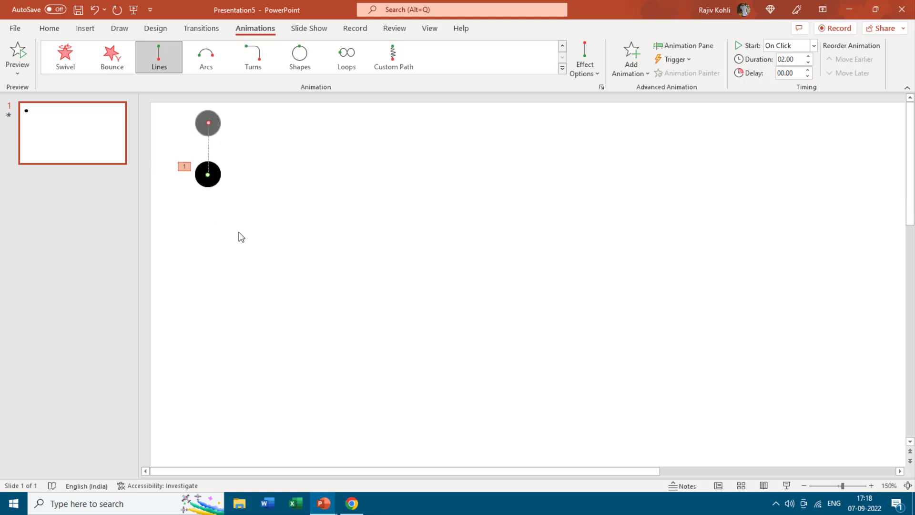
Set the filled circle's Up motion path to start With Previous with a duration of 1.5 seconds
left_click(814, 45)
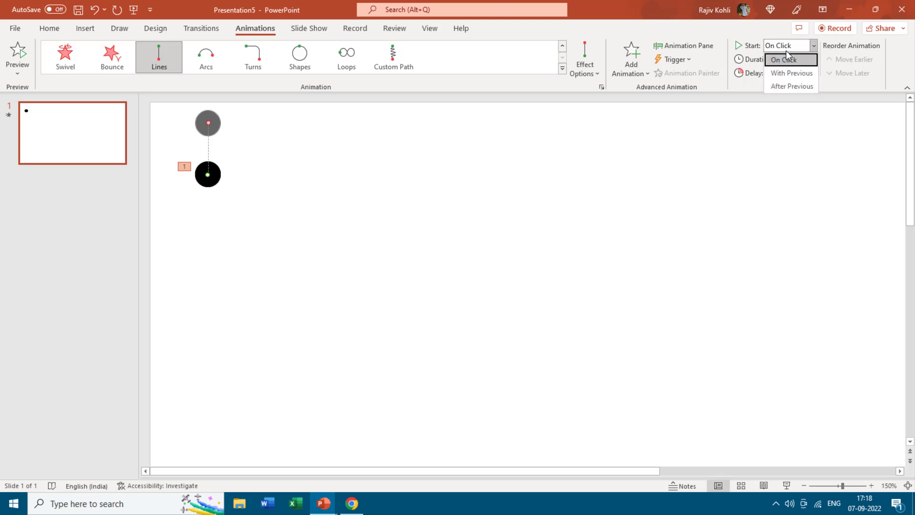
left_click(787, 78)
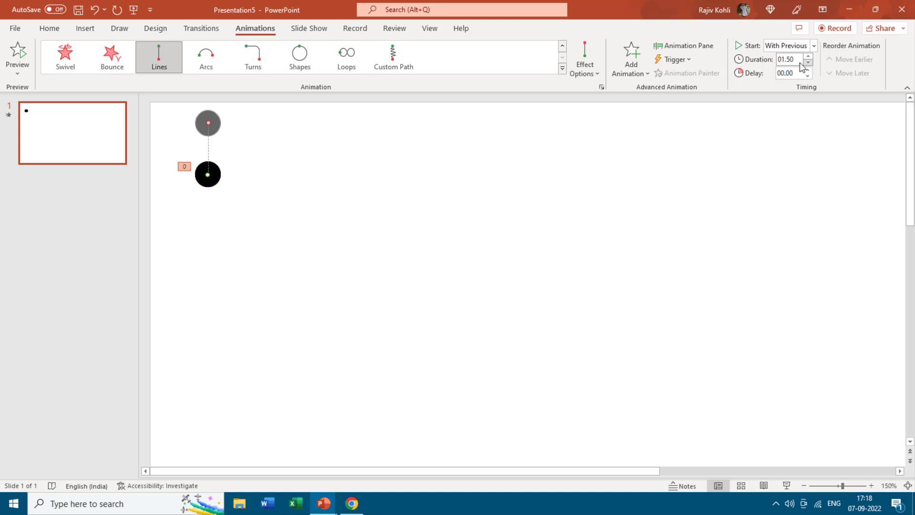
In the Up effect options of the filled circle, turn on auto-reverse and set the smooth start to 0 sec
left_click(685, 48)
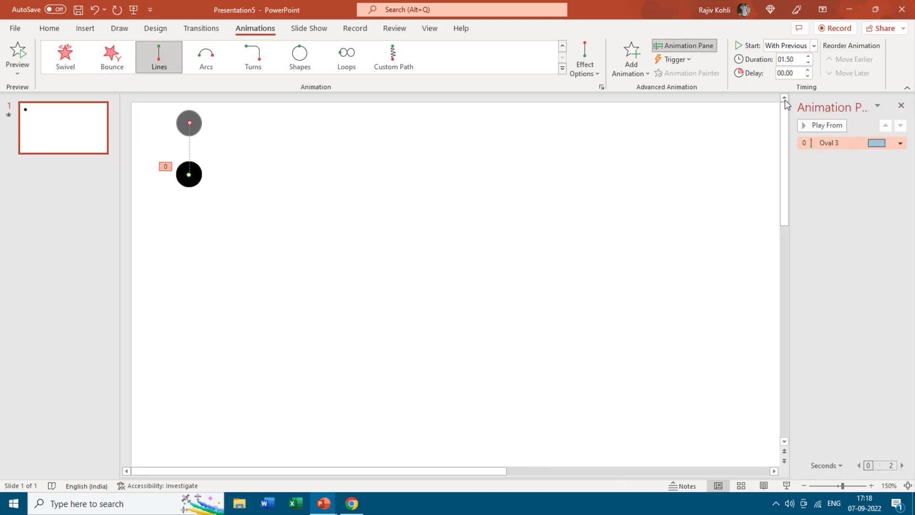
double_click(829, 143)
left_click(391, 252)
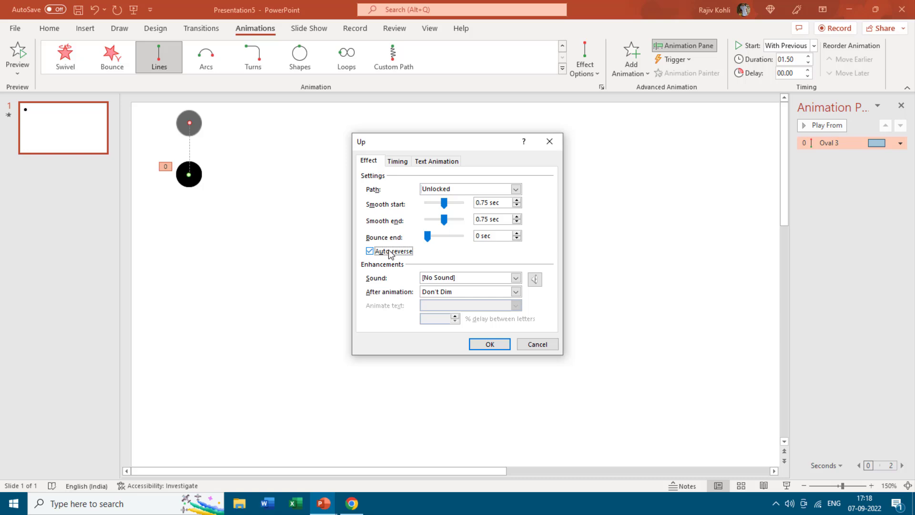
left_click(446, 217)
left_click_drag(445, 200, 408, 202)
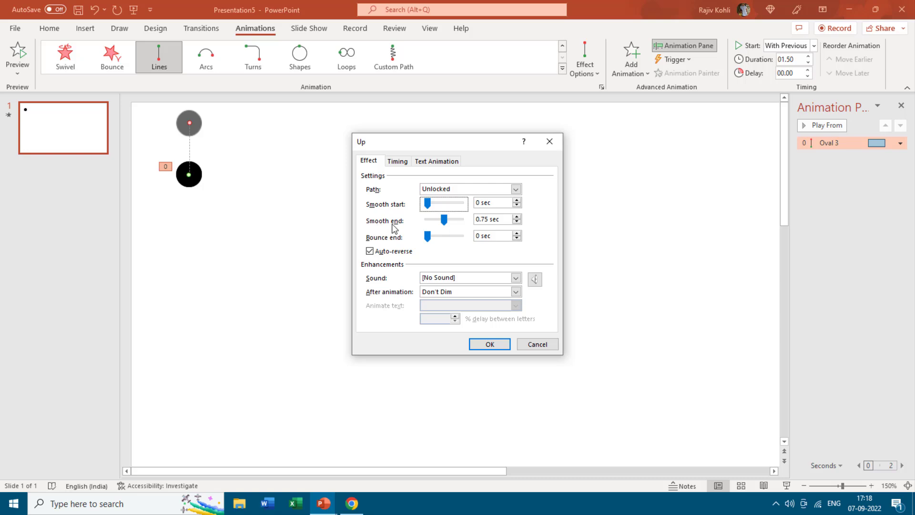
Set the Up motion path to repeat Until End of Slide and toggle the automatic animation preview
left_click(397, 161)
left_click(487, 218)
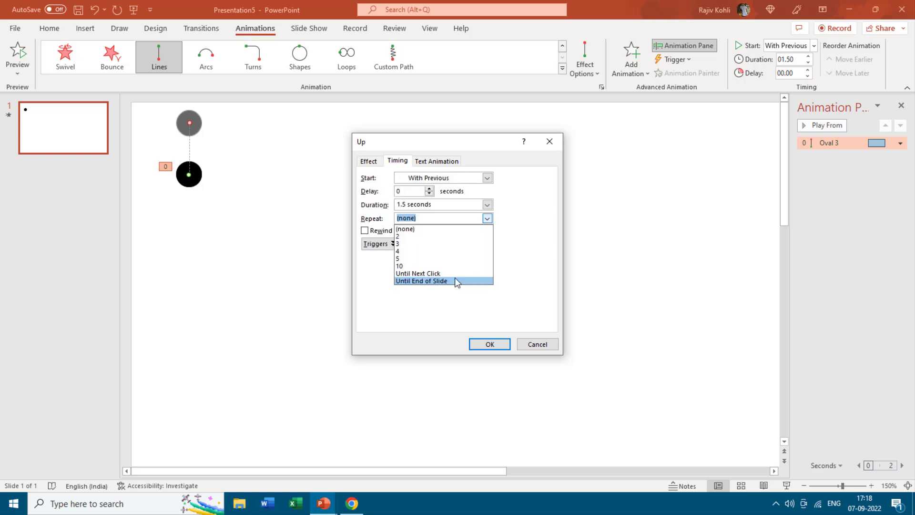
left_click(514, 197)
left_click(365, 161)
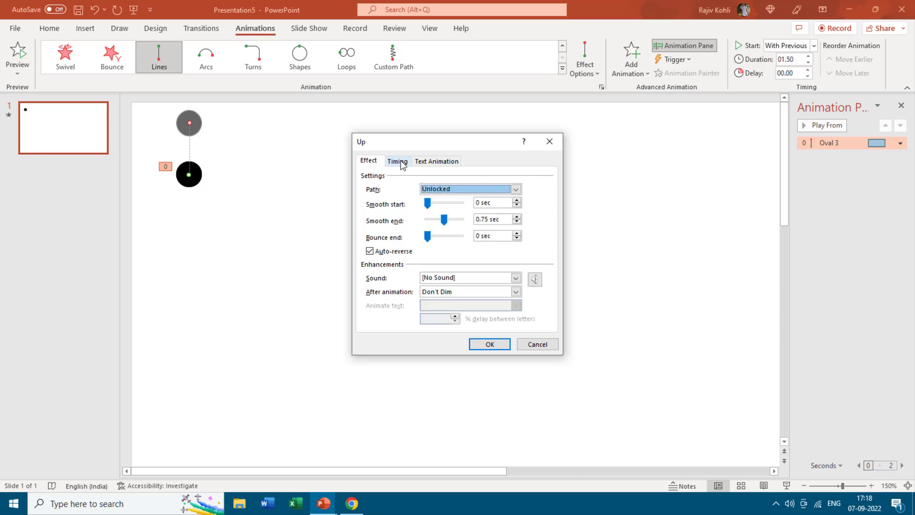
left_click(402, 162)
left_click(487, 218)
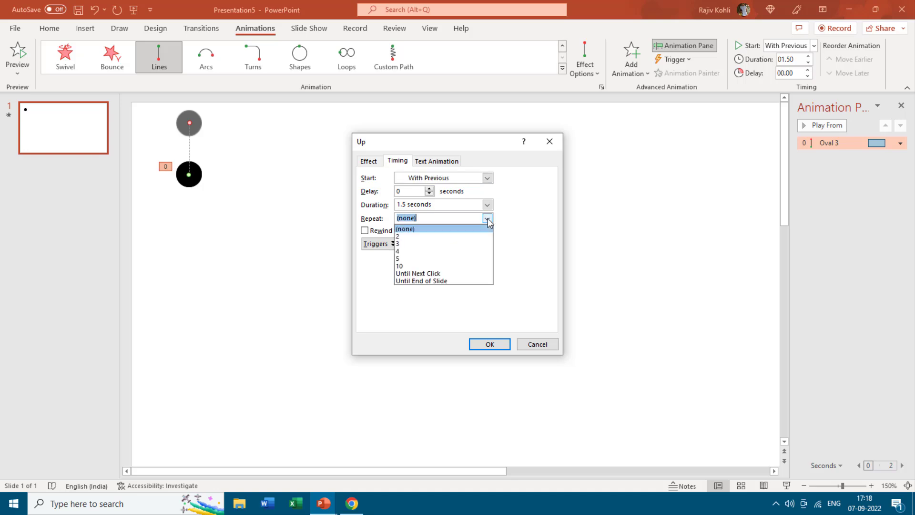
left_click(461, 280)
left_click(492, 346)
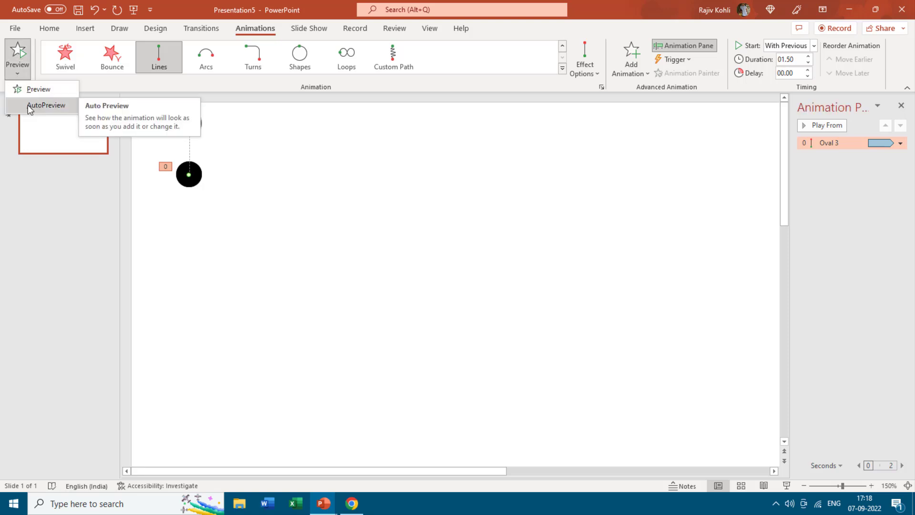
left_click(28, 105)
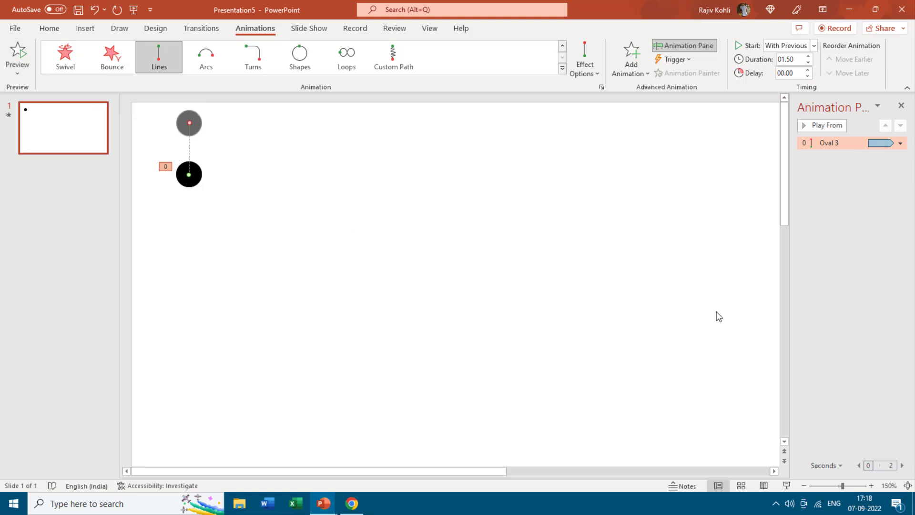
left_click(196, 176)
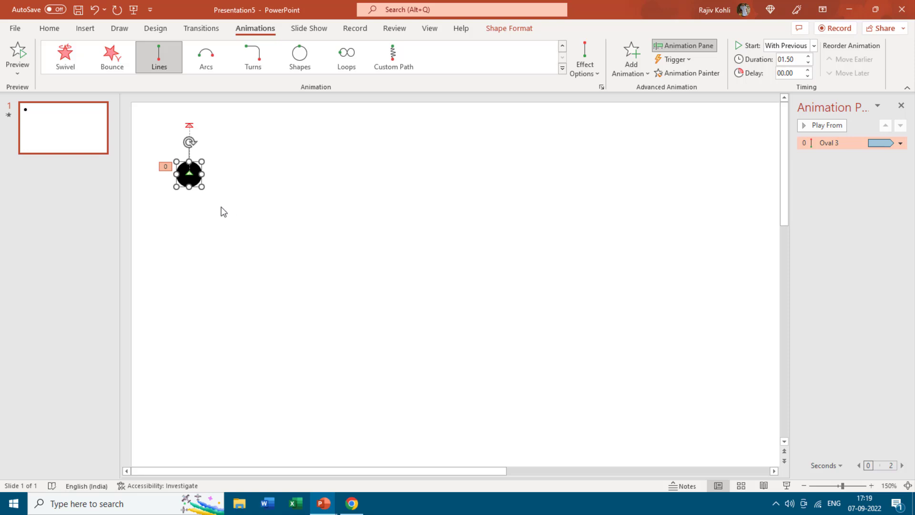
left_click(632, 74)
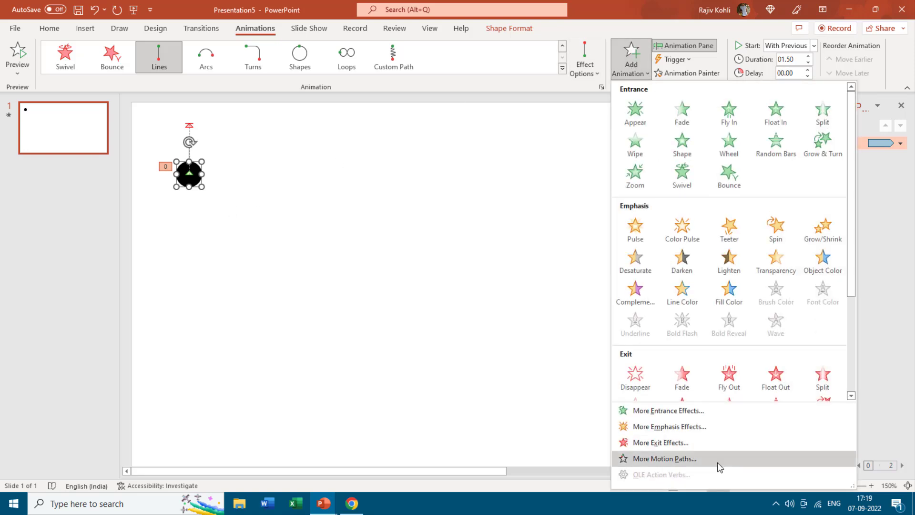
left_click(515, 249)
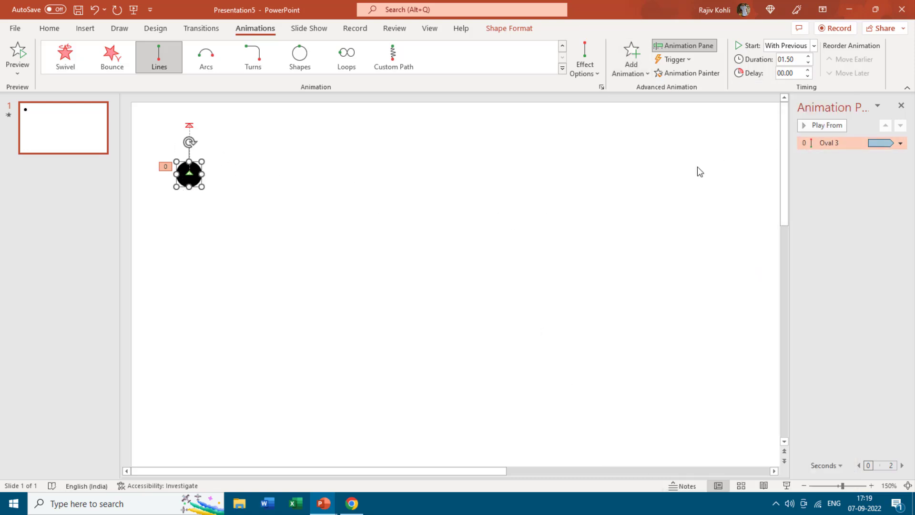
Open the list of the slide's objects and hide the filled circle, Oval 3
left_click(50, 28)
left_click(775, 75)
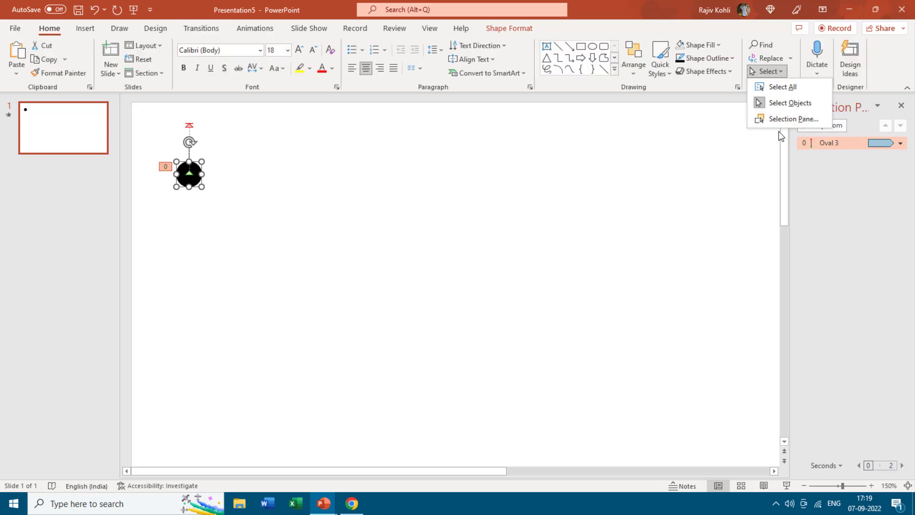
left_click(791, 119)
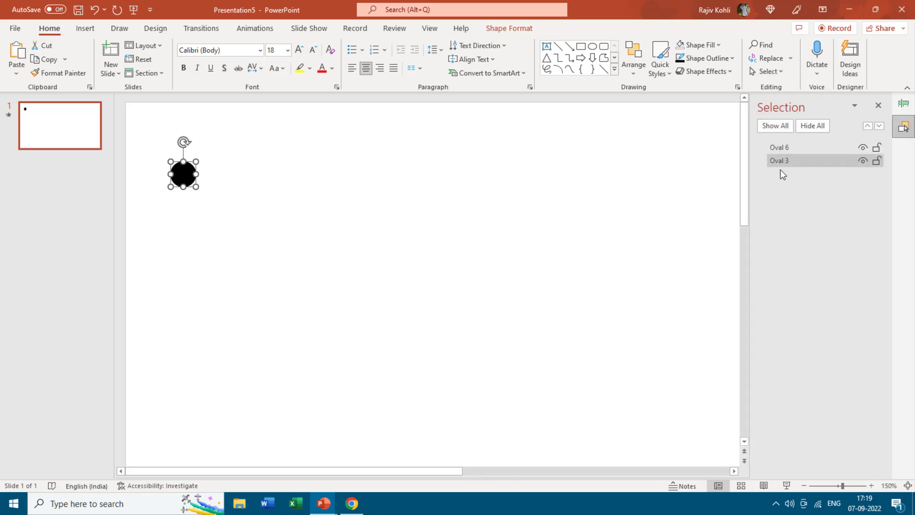
left_click(903, 103)
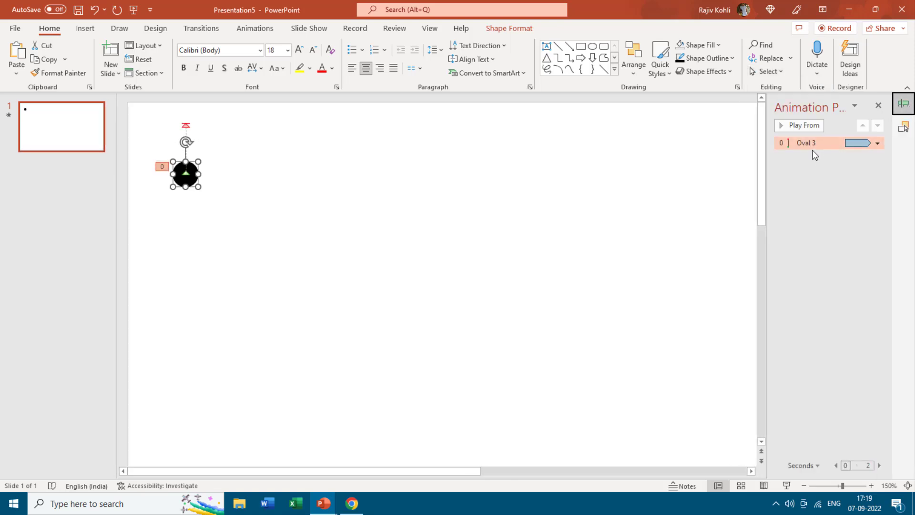
left_click(904, 127)
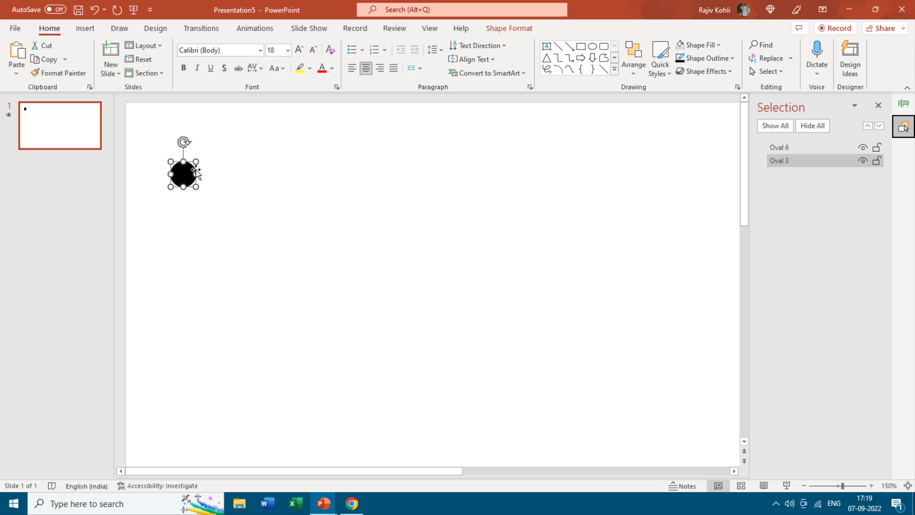
left_click(863, 161)
Add a Down motion path to the unfilled circle and shorten it to end a short distance below the circle
left_click(248, 30)
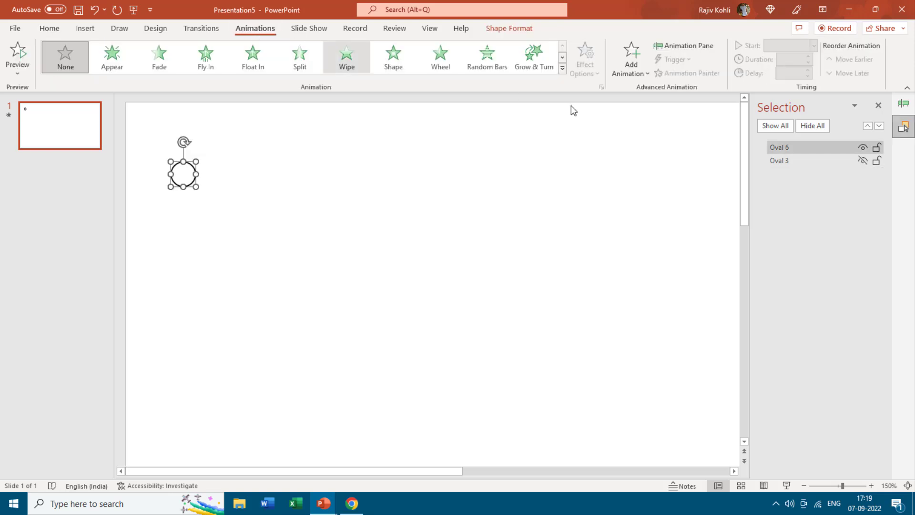
left_click(627, 71)
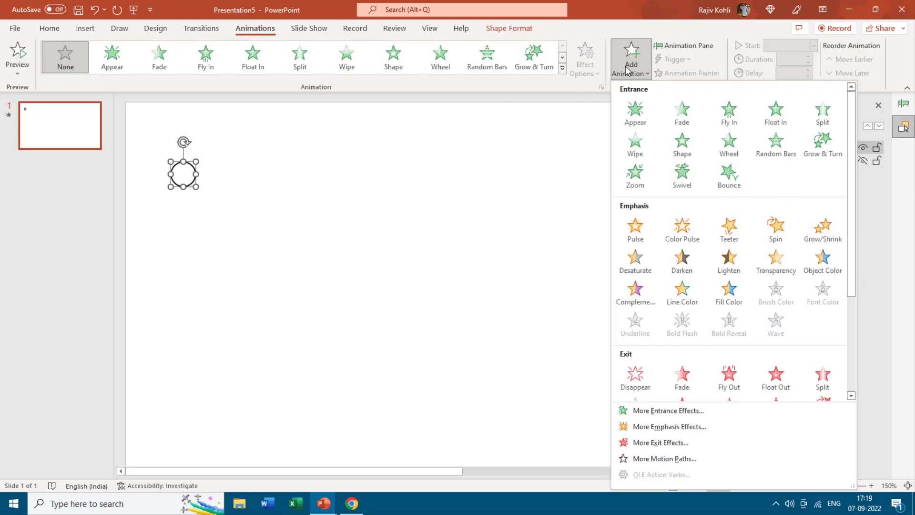
left_click(693, 458)
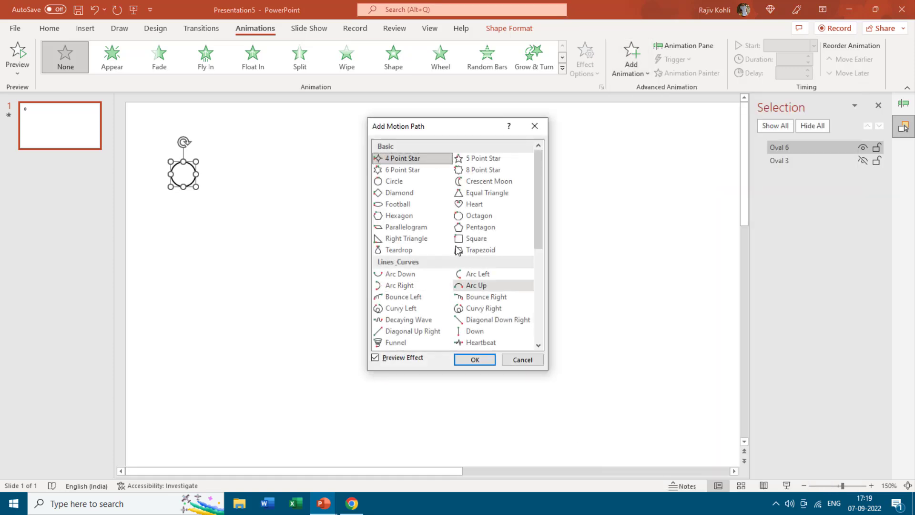
scroll(457, 280, "down", 2)
left_click(475, 262)
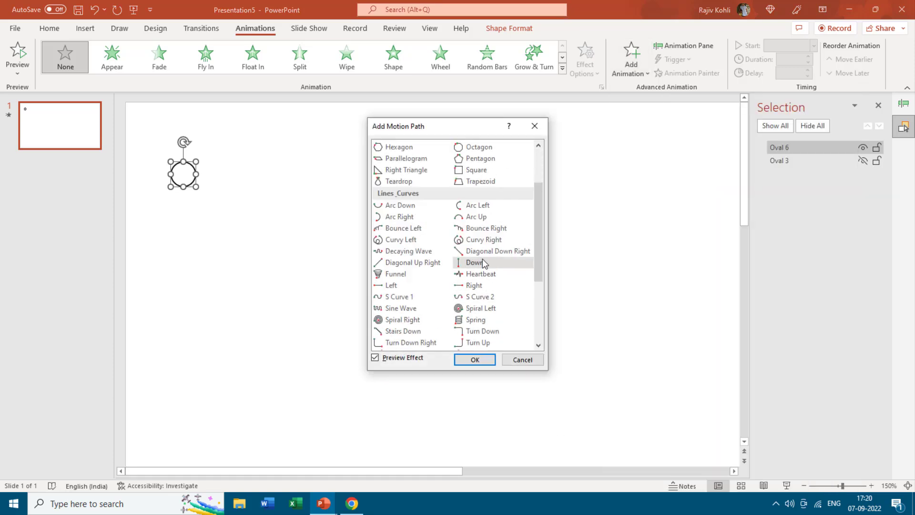
left_click(475, 360)
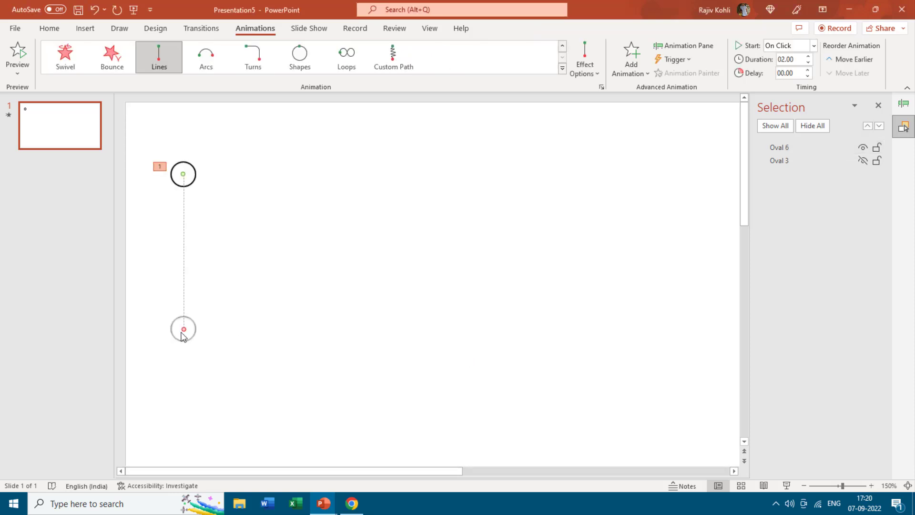
left_click_drag(184, 329, 184, 225)
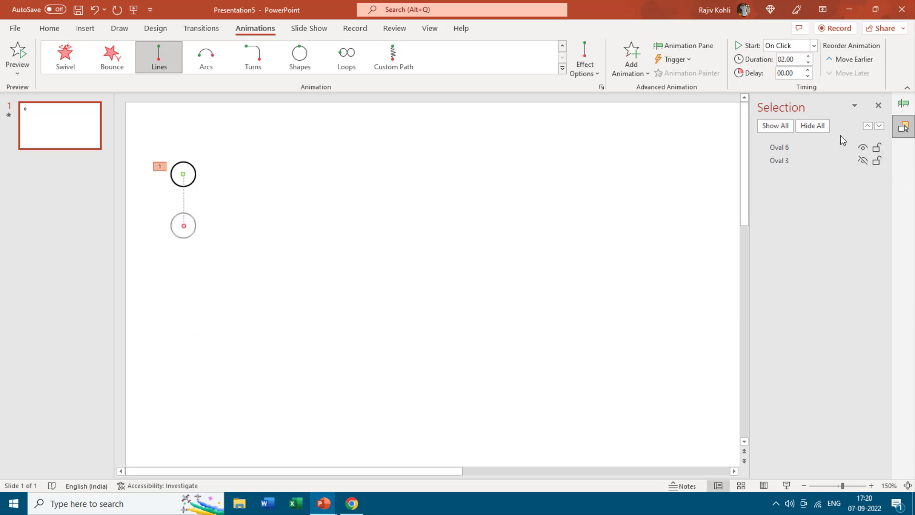
In the unfilled circle's Down effect options, set the smooth start to 0 sec and turn on auto-reverse
left_click(909, 108)
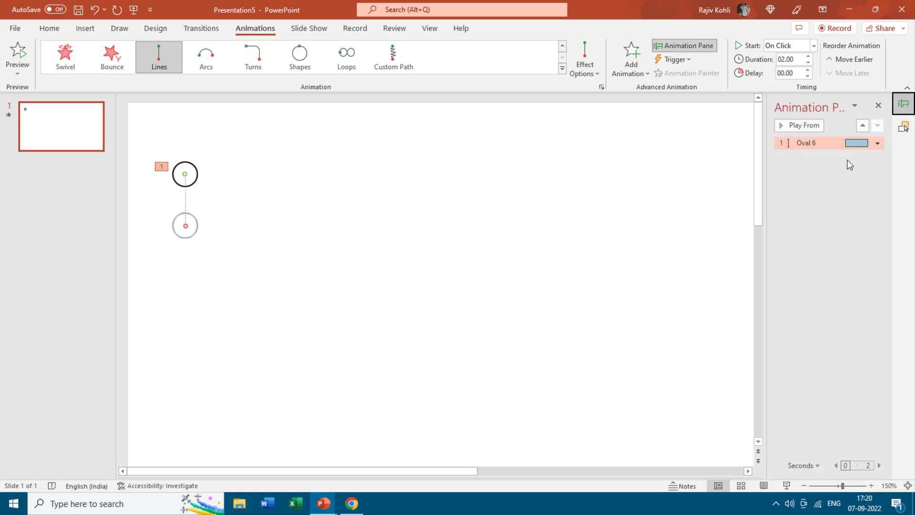
double_click(807, 143)
left_click(443, 219)
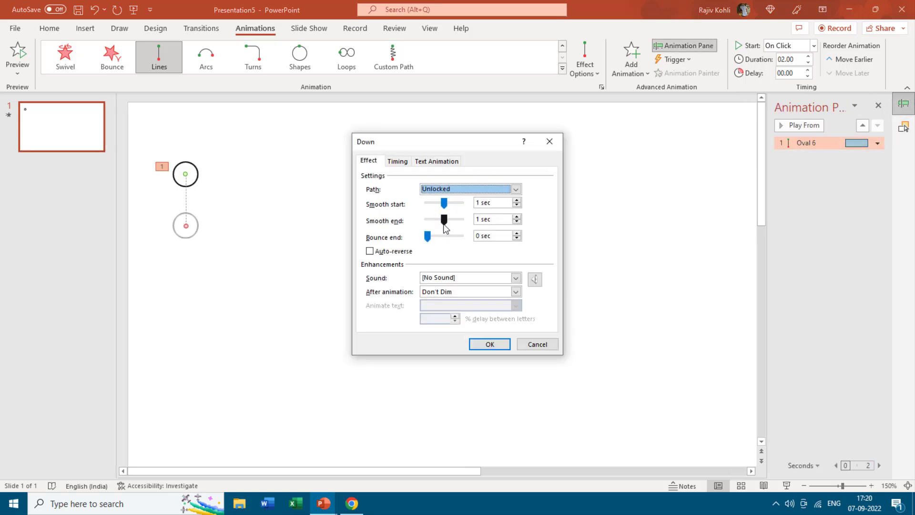
left_click_drag(444, 203, 409, 207)
left_click(380, 250)
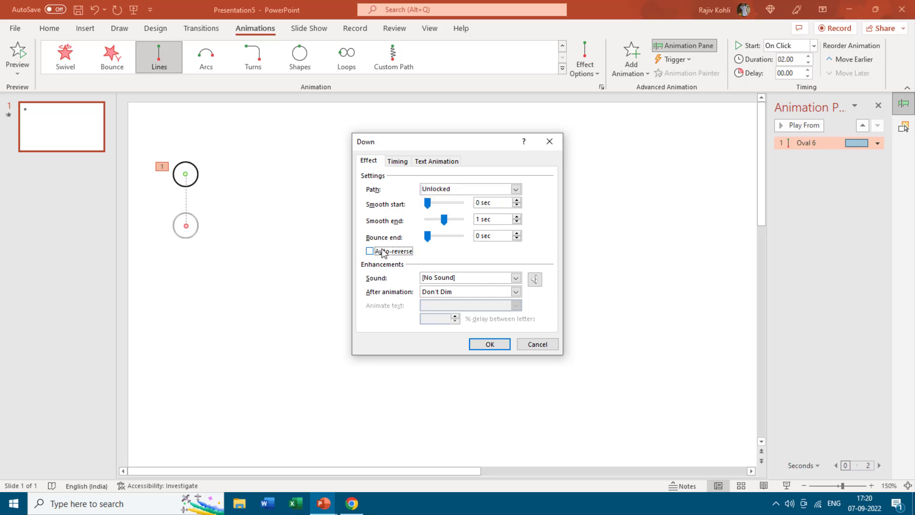
Set the Down motion path to start With Previous, last 1.5 seconds and repeat Until End of Slide
left_click(405, 161)
left_click(423, 177)
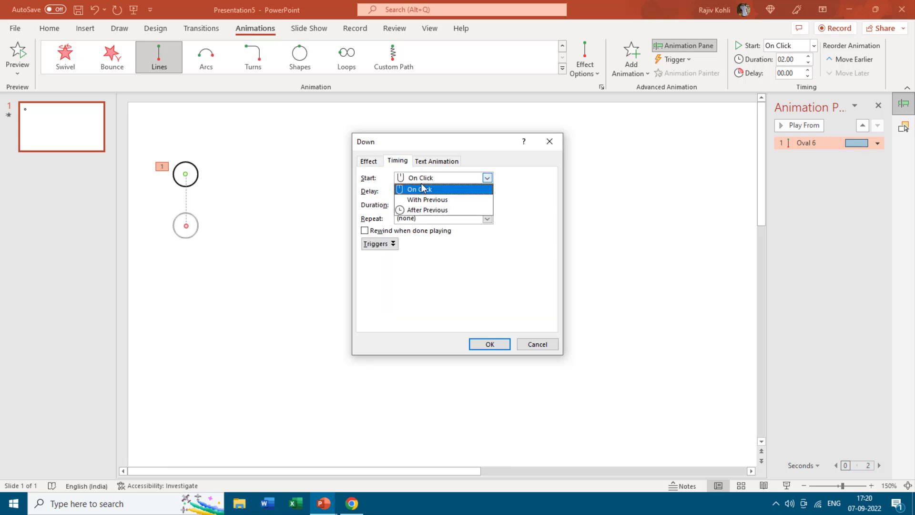
left_click(424, 190)
left_click(420, 206)
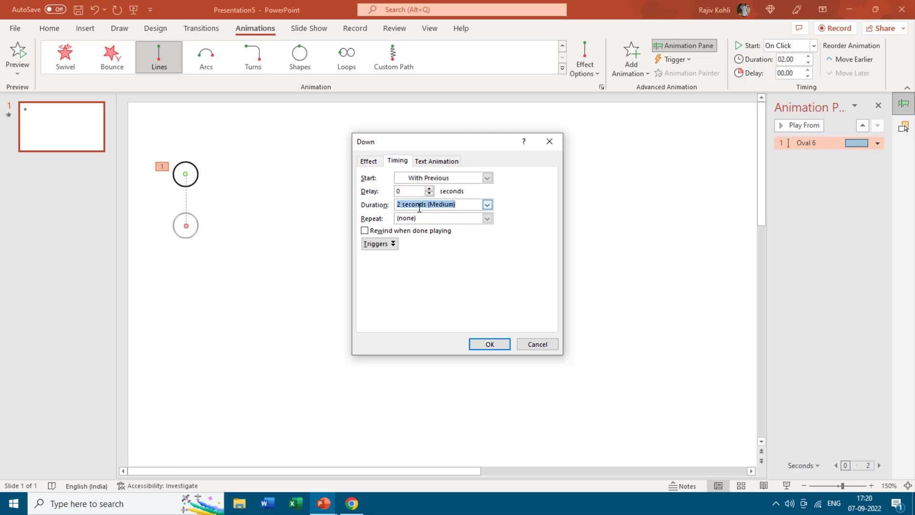
type("1.5")
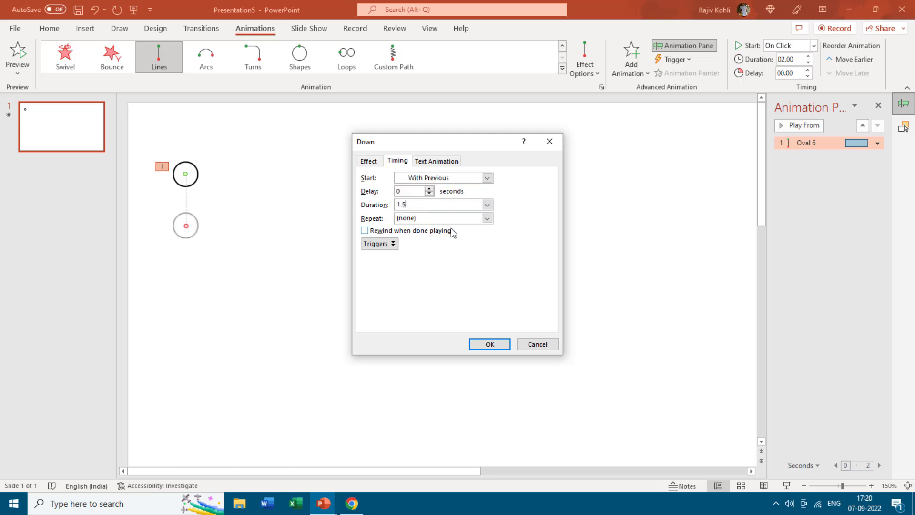
left_click(487, 218)
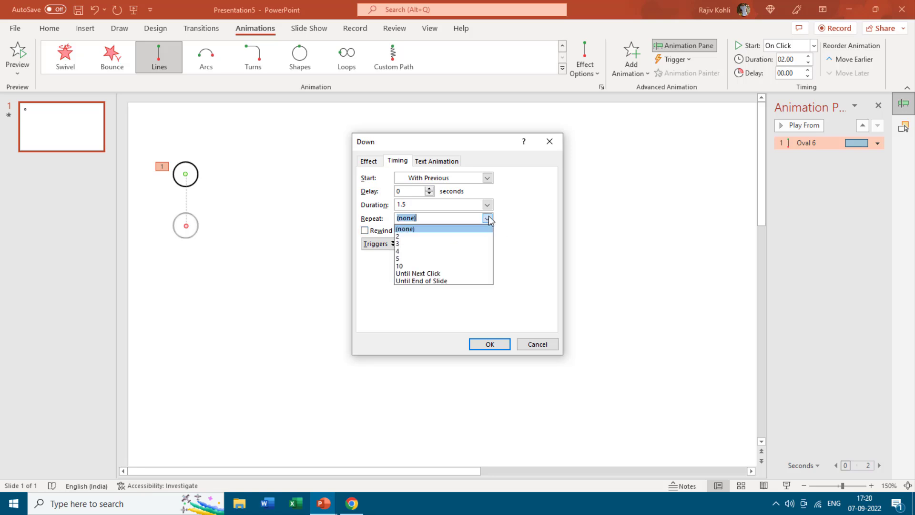
left_click(456, 281)
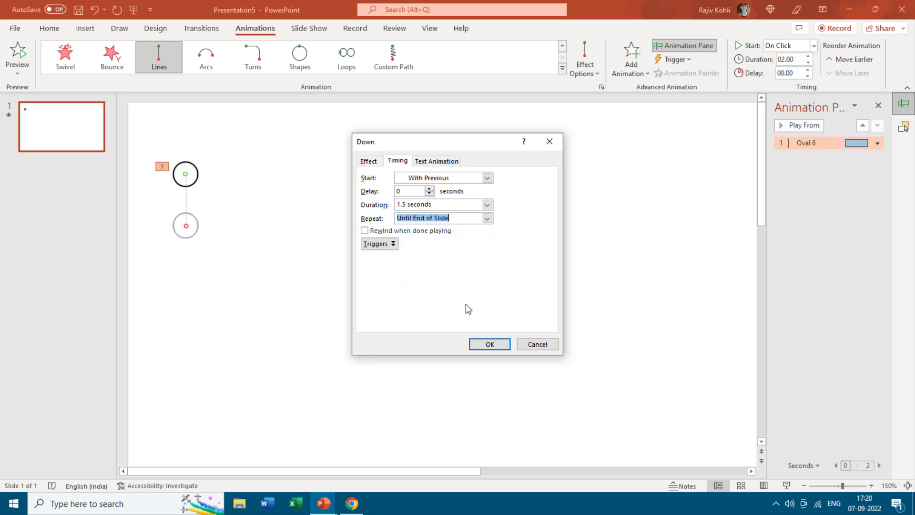
left_click(490, 344)
Make all hidden shapes on the slide visible and bring up the list of the slide's animations
left_click(904, 128)
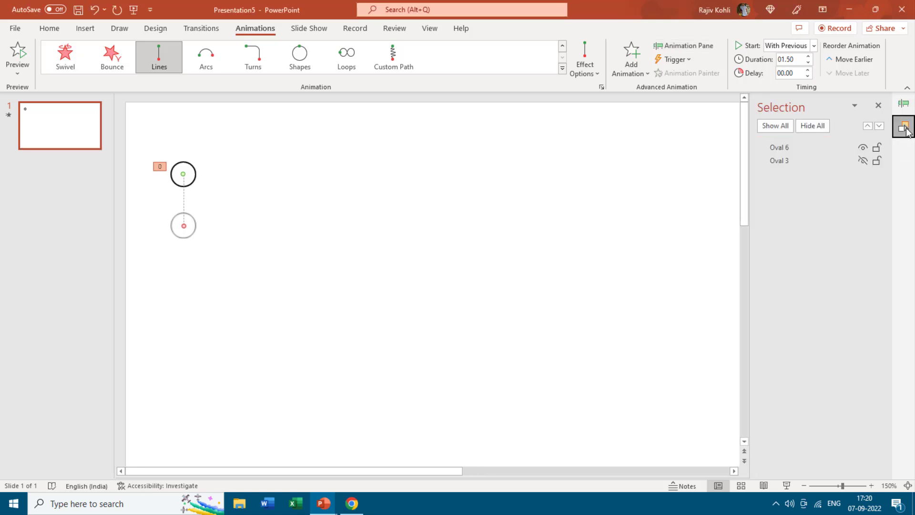
left_click(773, 126)
left_click(684, 46)
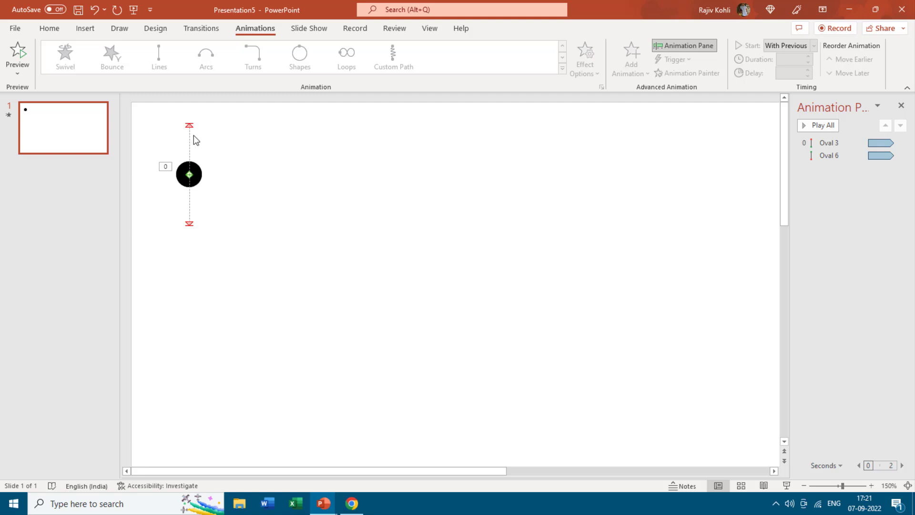
Extend the end point of the unfilled circle's Down motion path slightly further down
left_click(190, 224)
left_click_drag(190, 225, 190, 229)
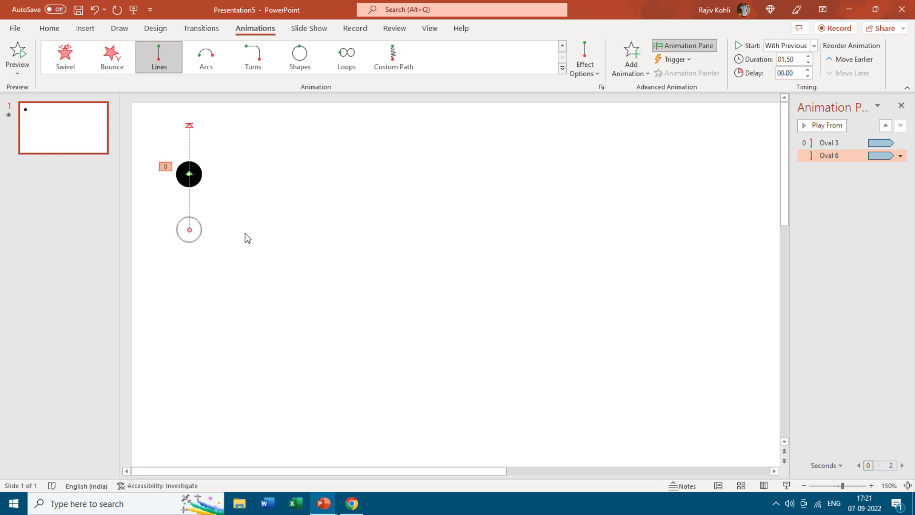
left_click(653, 206)
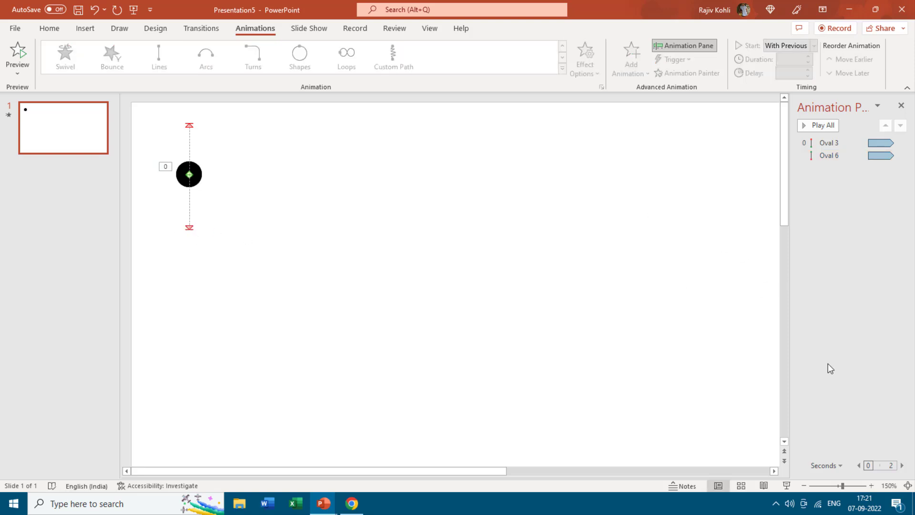
Preview the two-circle animation as a slide show, and shift both overlapping circles with their motion paths slightly down
left_click(785, 485)
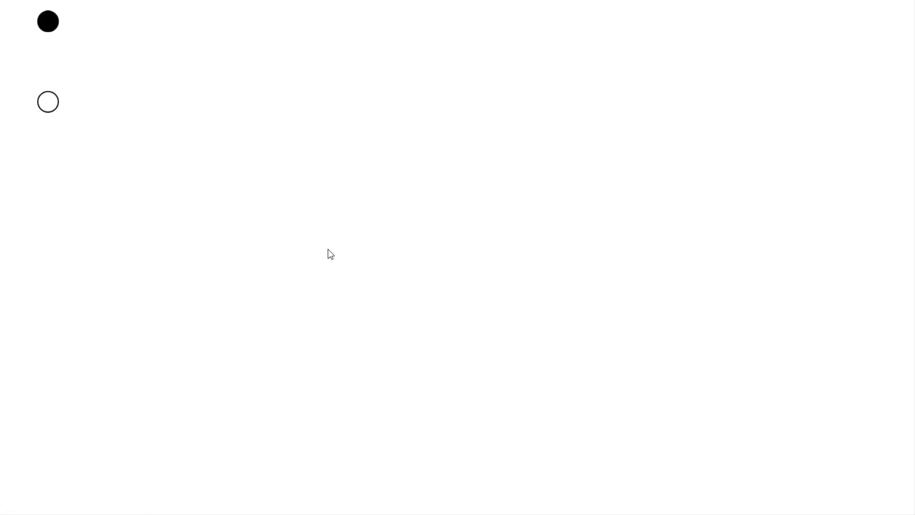
key("Escape")
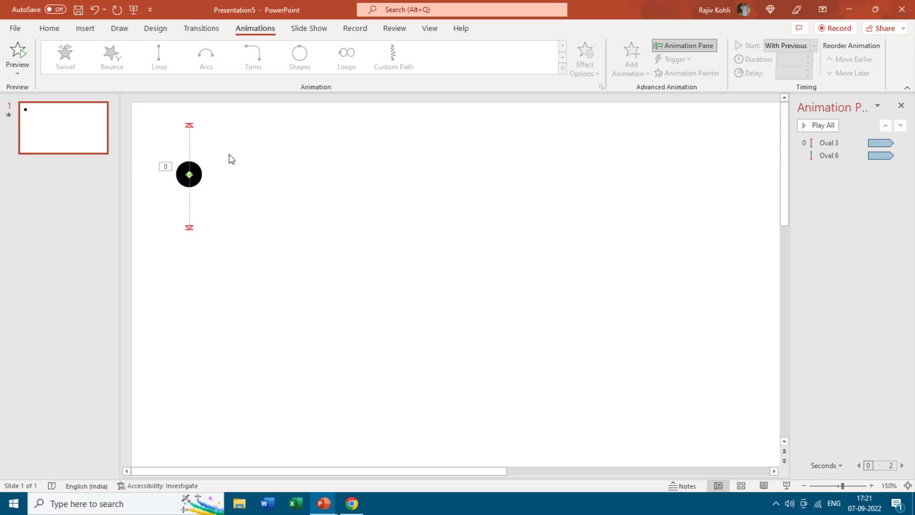
left_click_drag(153, 143, 258, 232)
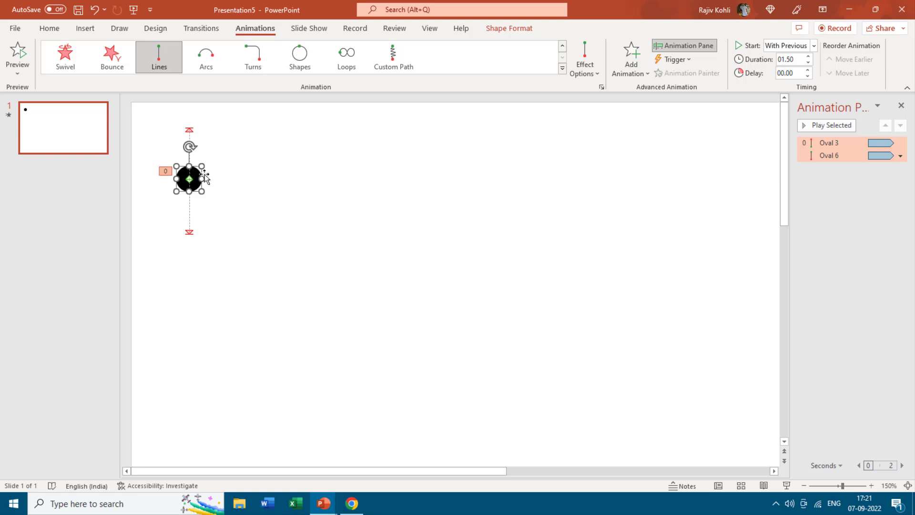
scroll(431, 196, "down", 7)
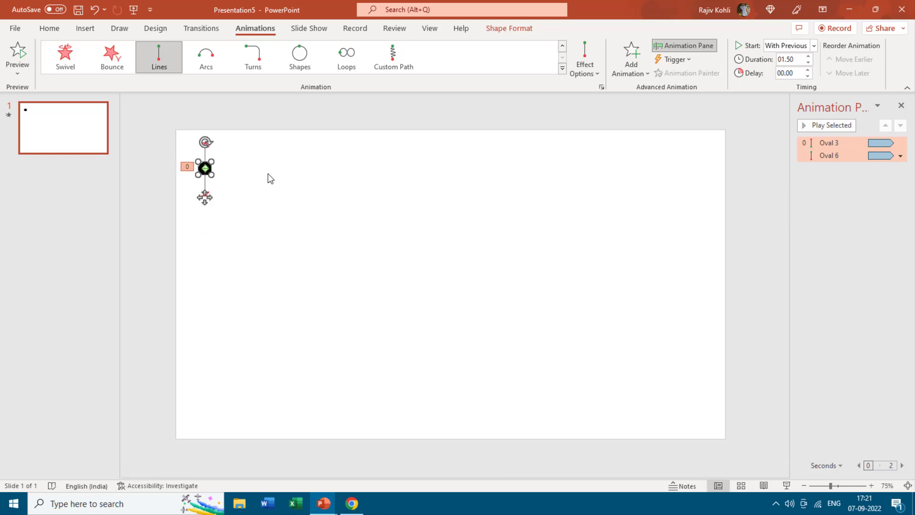
Copy the animated circle pair straight down three times to make a column of four evenly spaced pairs
left_click(226, 158)
left_click_drag(183, 137, 247, 206)
left_click_drag(208, 175, 208, 238)
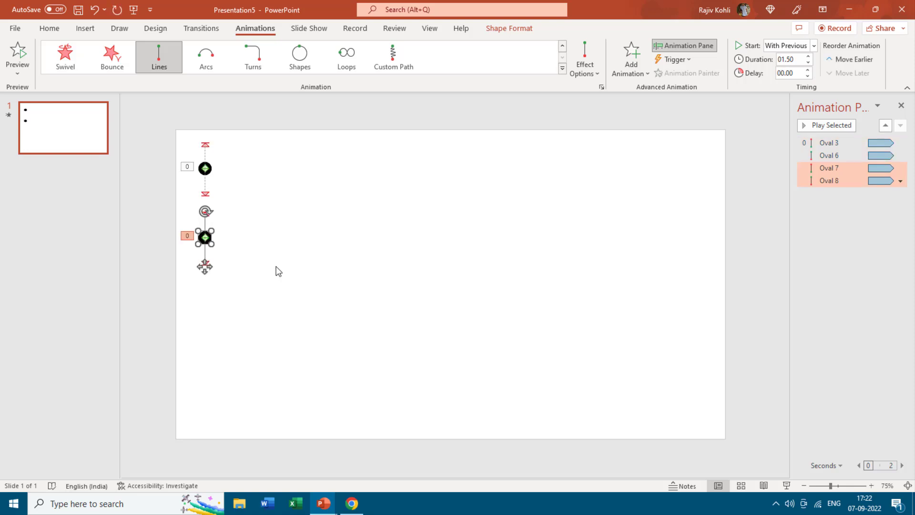
key("ctrl+d")
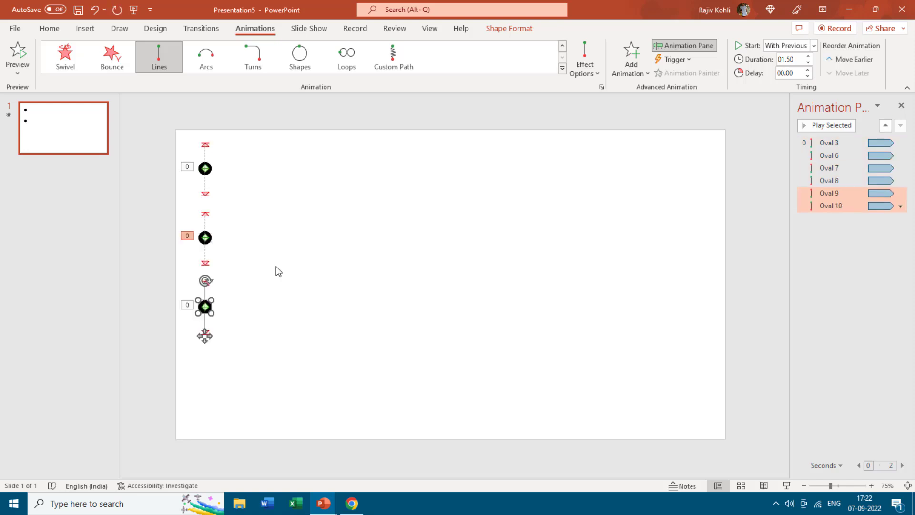
key("ctrl+d")
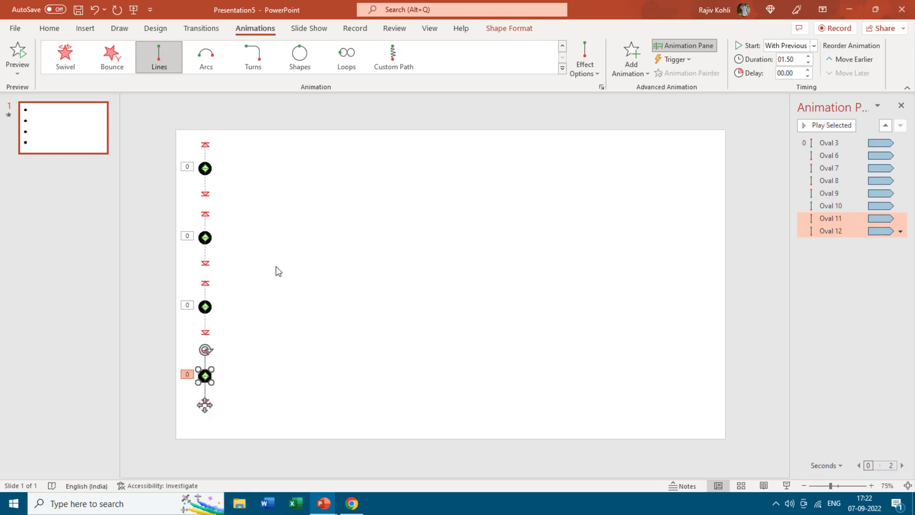
Copy the whole column of circle pairs across the slide to make eleven evenly spaced columns, and preview the grid as a slide show
left_click_drag(166, 136, 262, 440)
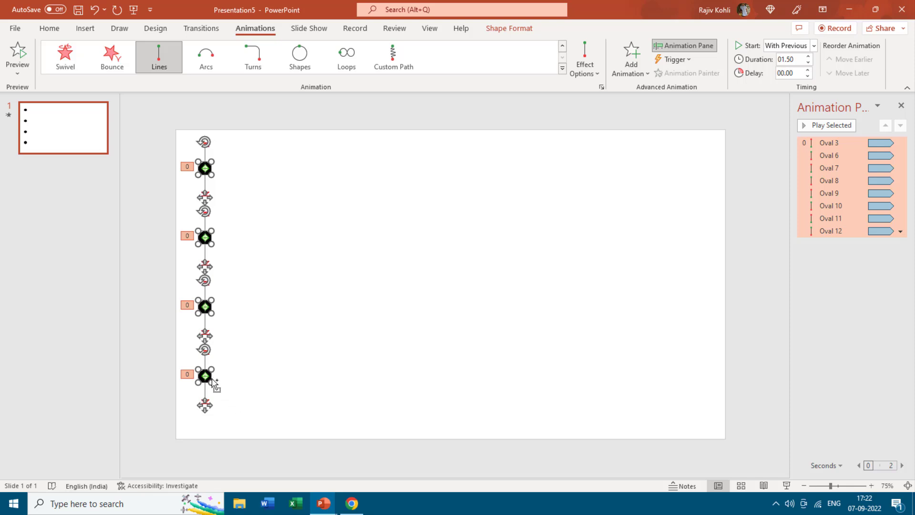
left_click_drag(215, 376, 254, 375)
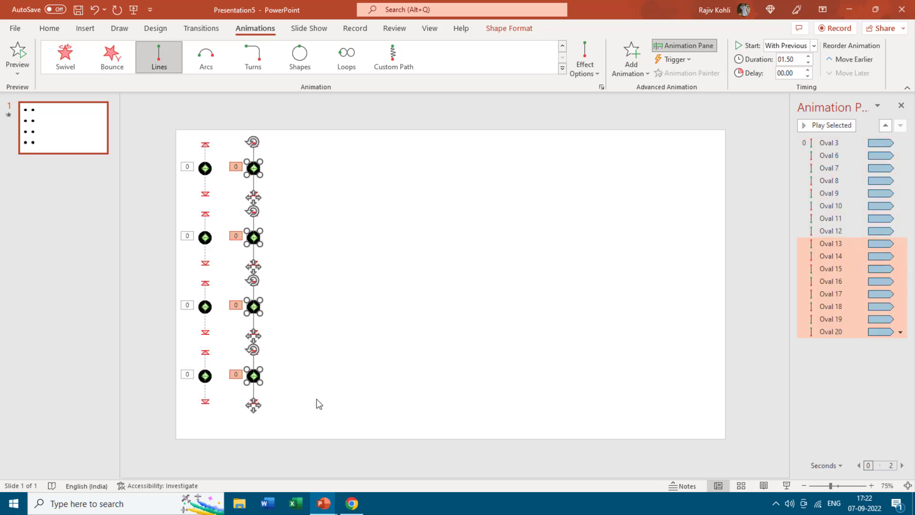
key("ctrl+d")
key("ctrl+d")
key("ctrl+d")
key("ctrl+d")
key("ctrl+d")
key("ctrl+d")
key("ctrl+d")
key("ctrl+d")
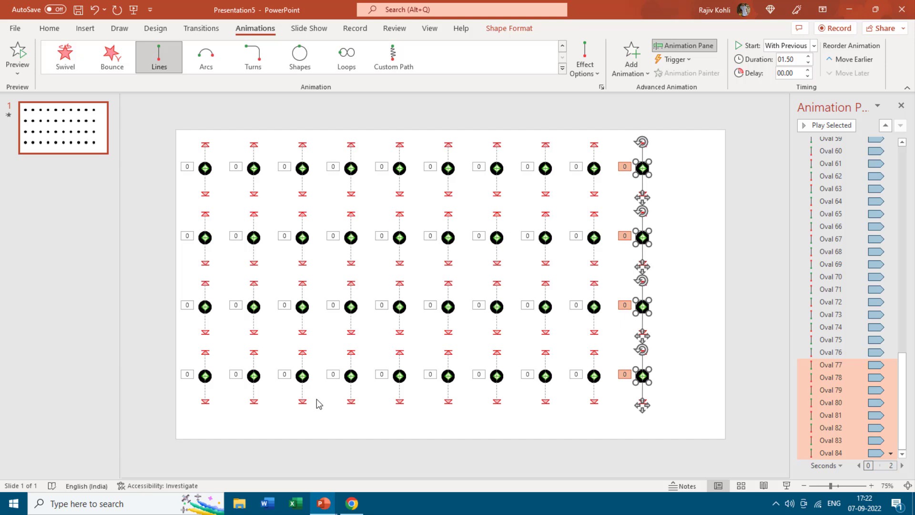
key("ctrl+d")
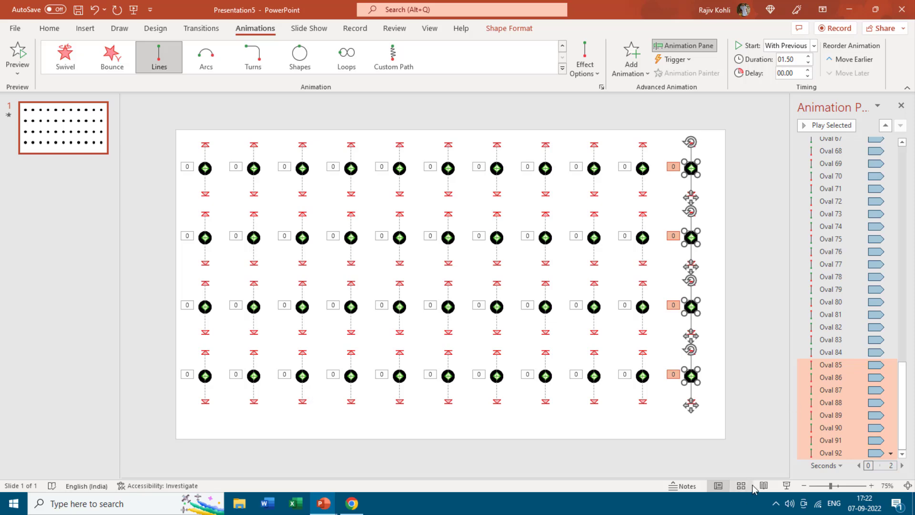
left_click(787, 487)
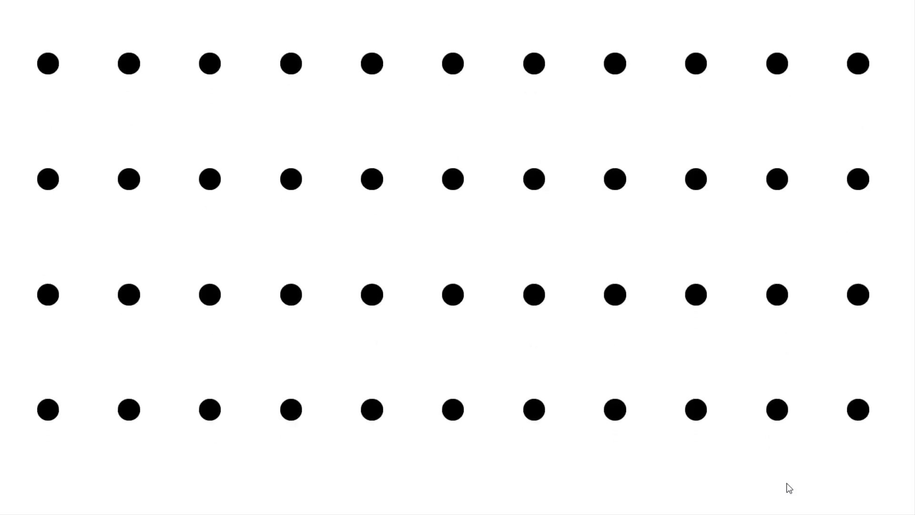
key("Escape")
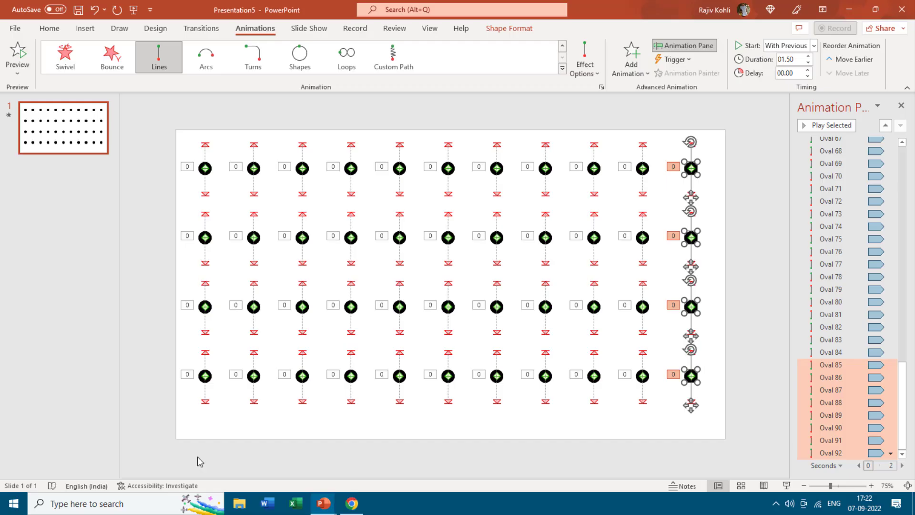
Switch to Presentation4 and draw a vertical straight line about 0.74 cm high near the top of the blank slide
mouse_move(323, 504)
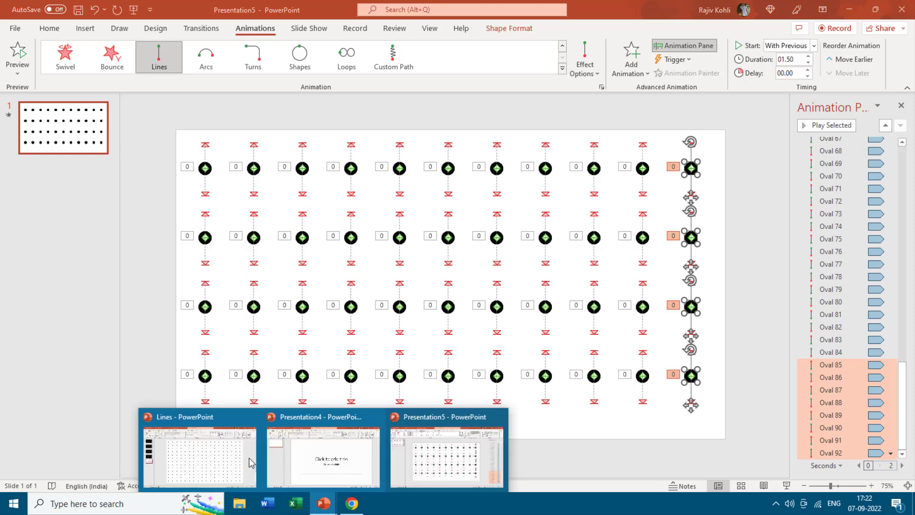
left_click(323, 456)
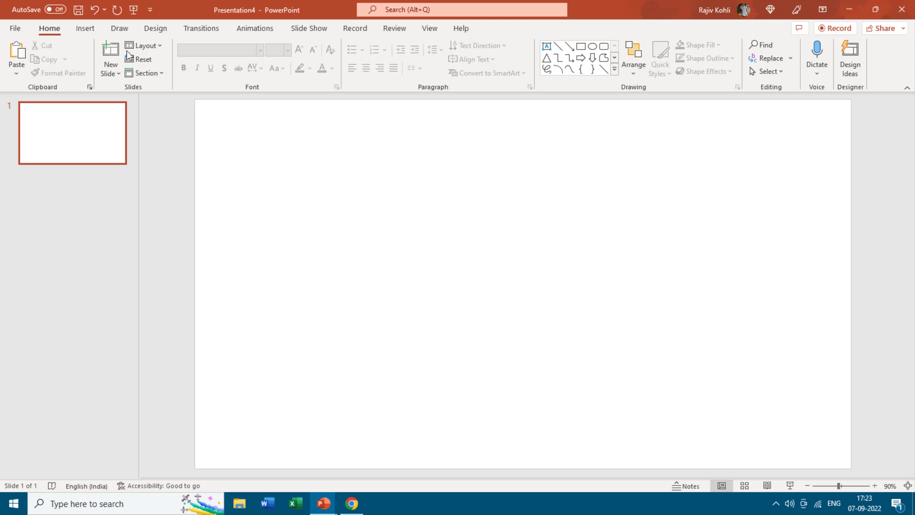
left_click(85, 29)
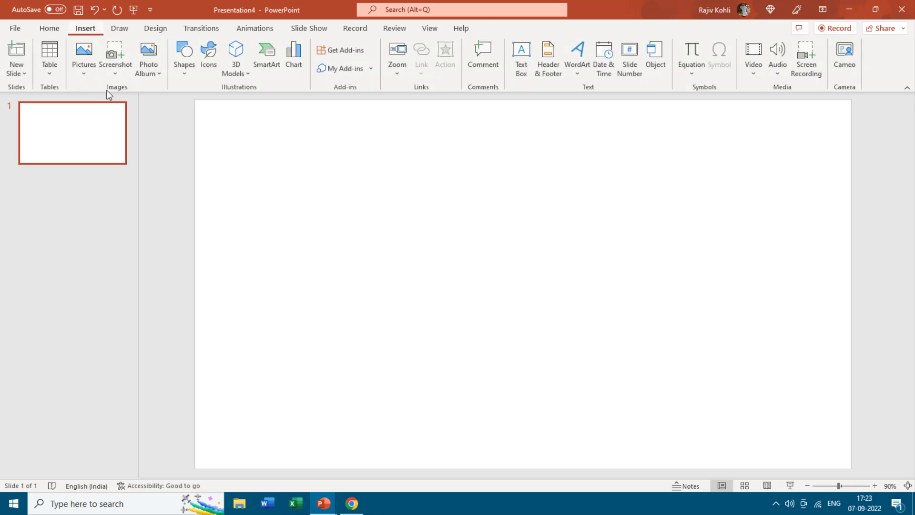
left_click(184, 62)
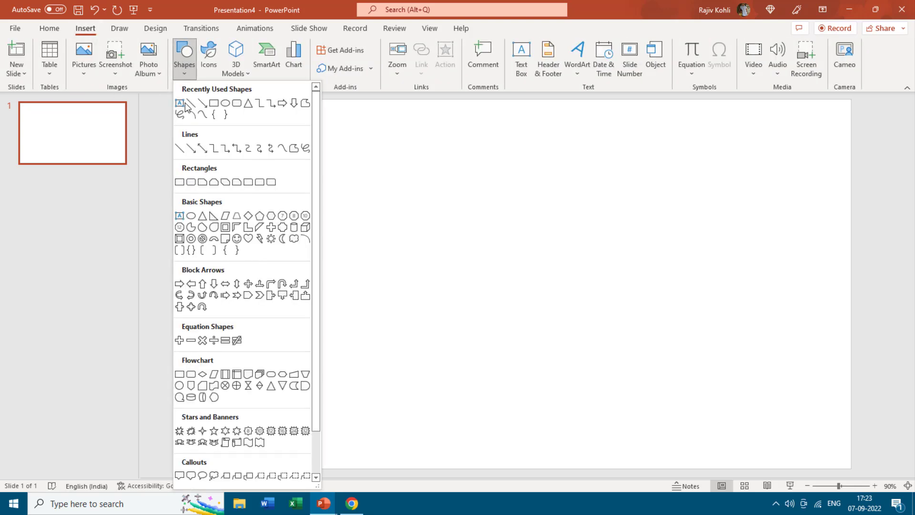
left_click(214, 103)
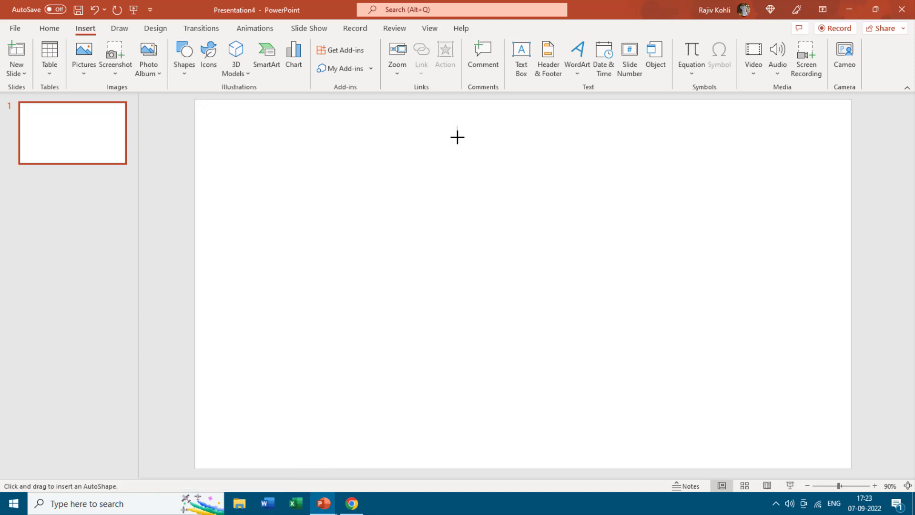
left_click_drag(458, 139, 457, 139)
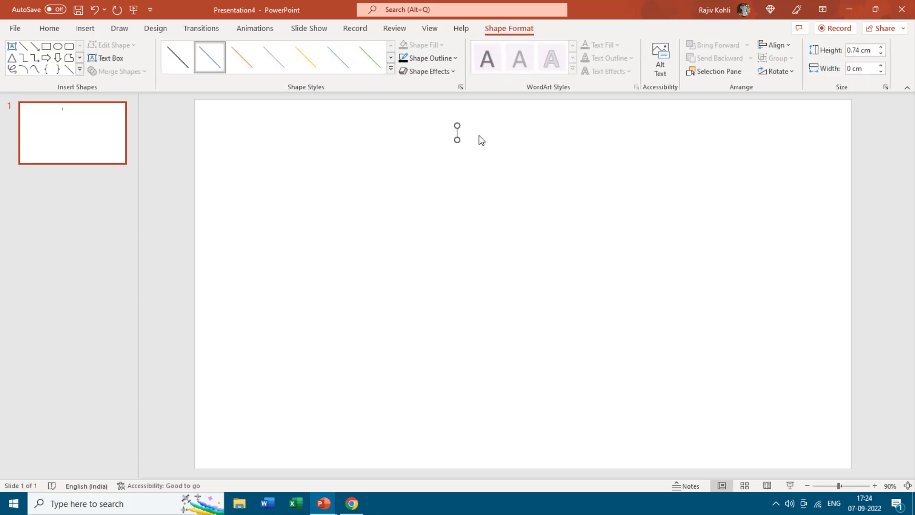
Set the line's width to 8 pt and its cap type to Round
scroll(478, 141, "up", 11, "ctrl")
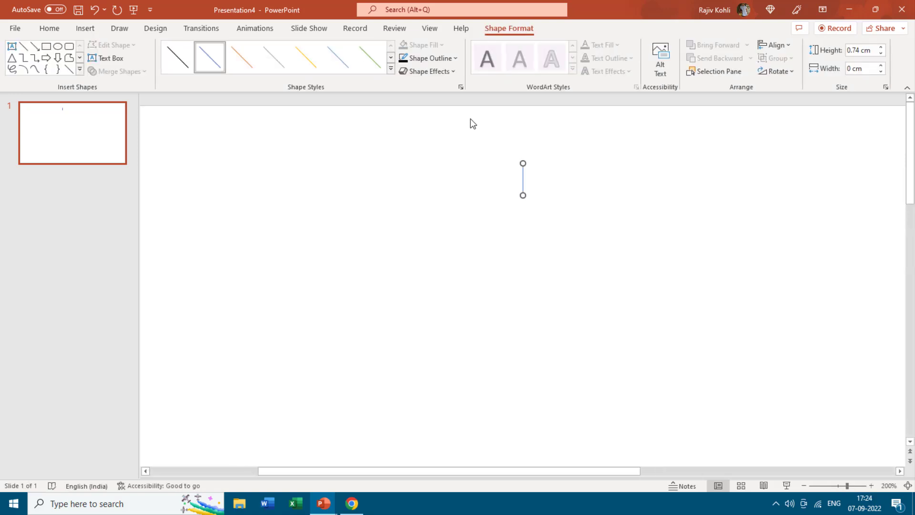
left_click(460, 87)
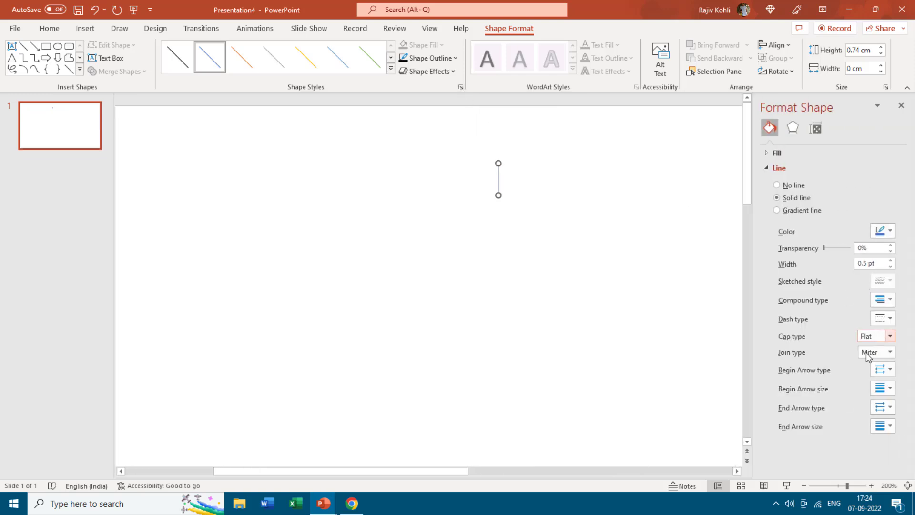
left_click(881, 263)
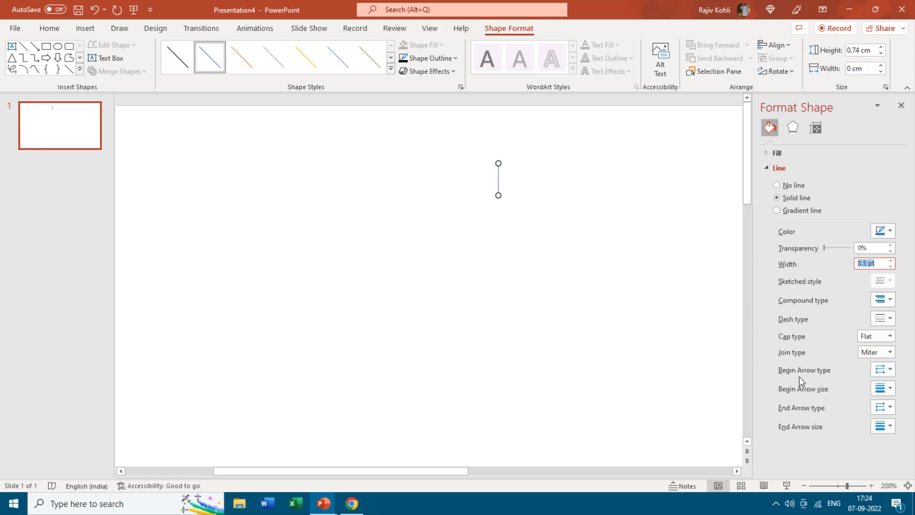
type("8")
key("Return")
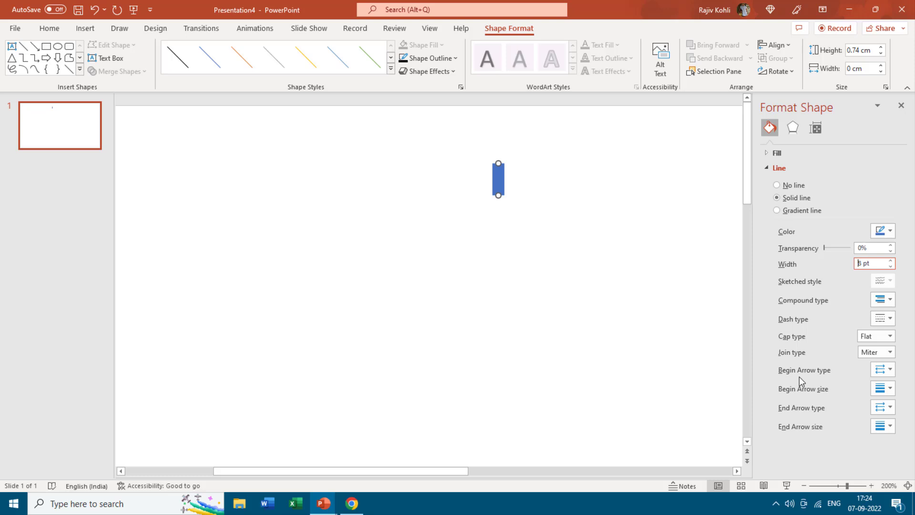
left_click(879, 336)
left_click(870, 359)
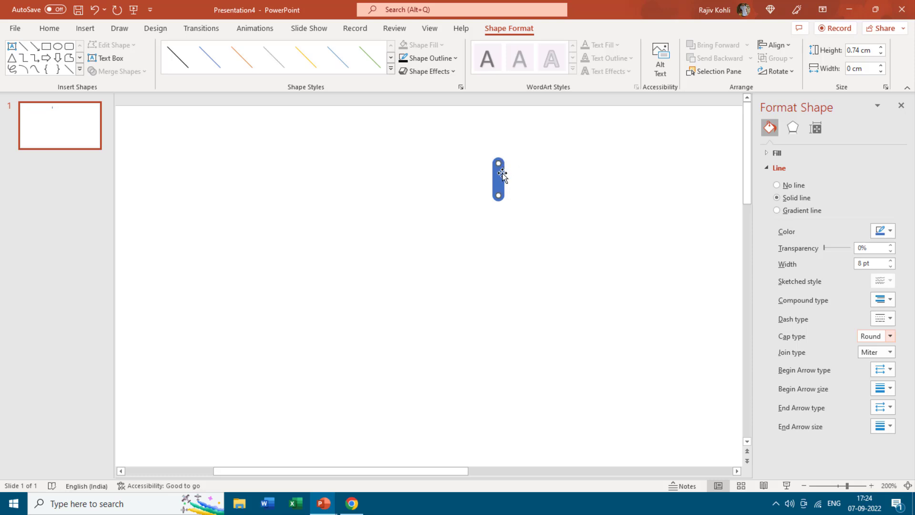
Add a Spin emphasis animation to the line, set to a clockwise Half Spin
left_click(258, 30)
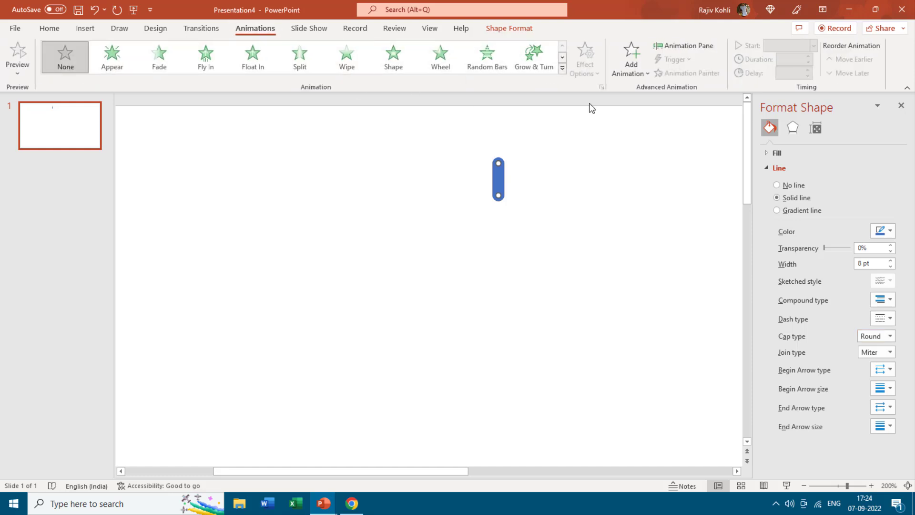
left_click(630, 56)
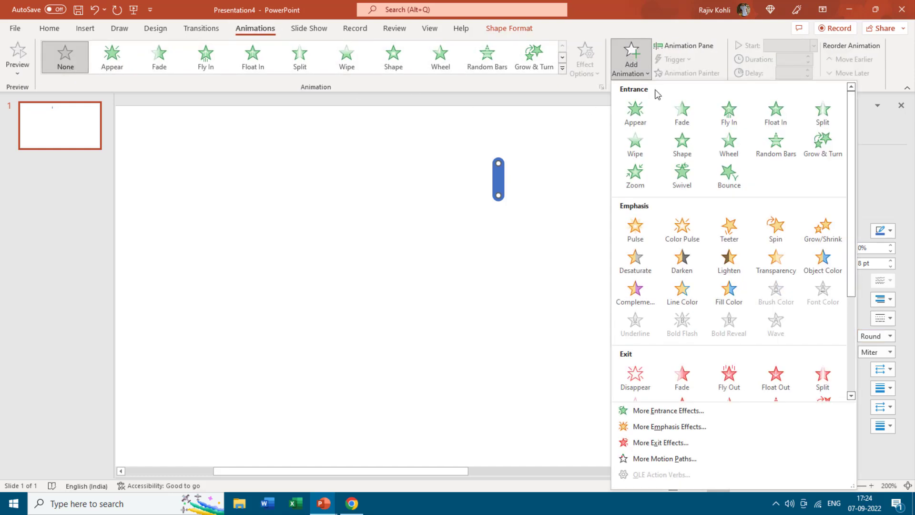
left_click(771, 234)
left_click(580, 58)
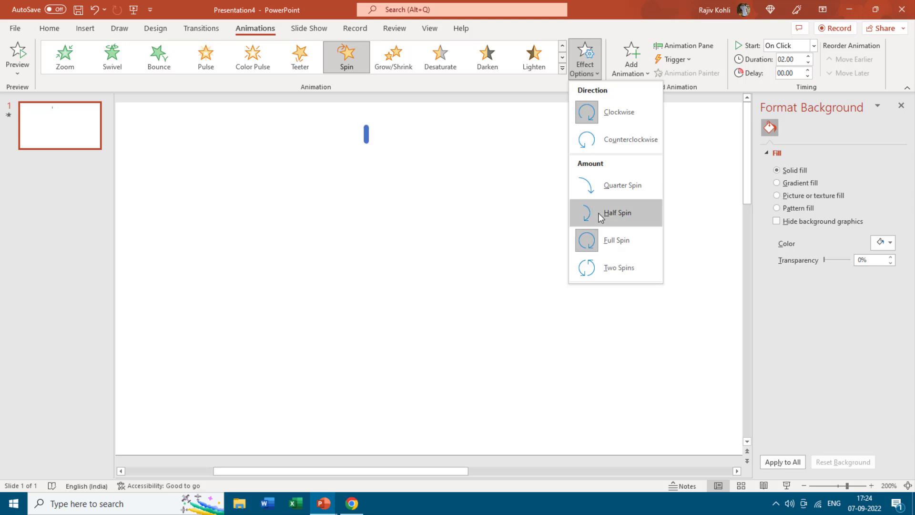
left_click(600, 217)
left_click(592, 72)
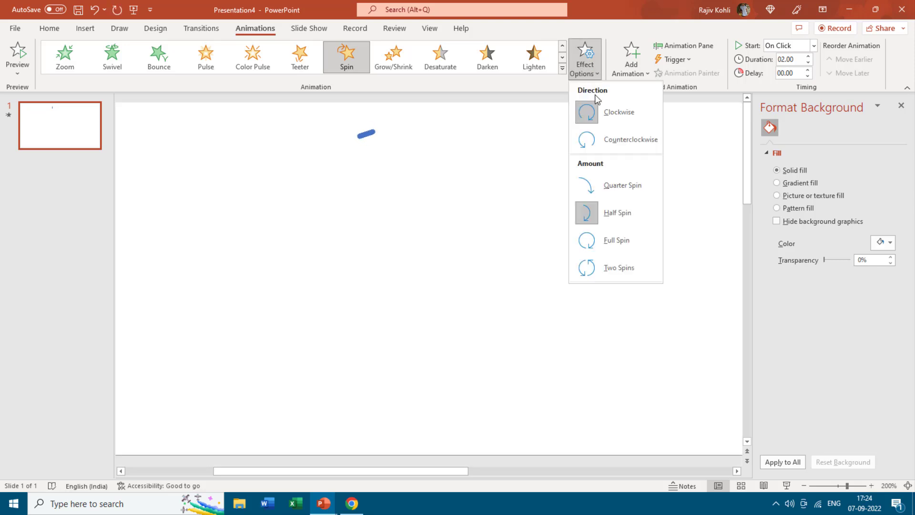
left_click(600, 114)
Set the Spin animation to start With Previous with a duration of 1.5 seconds, and close the formatting pane
left_click(810, 45)
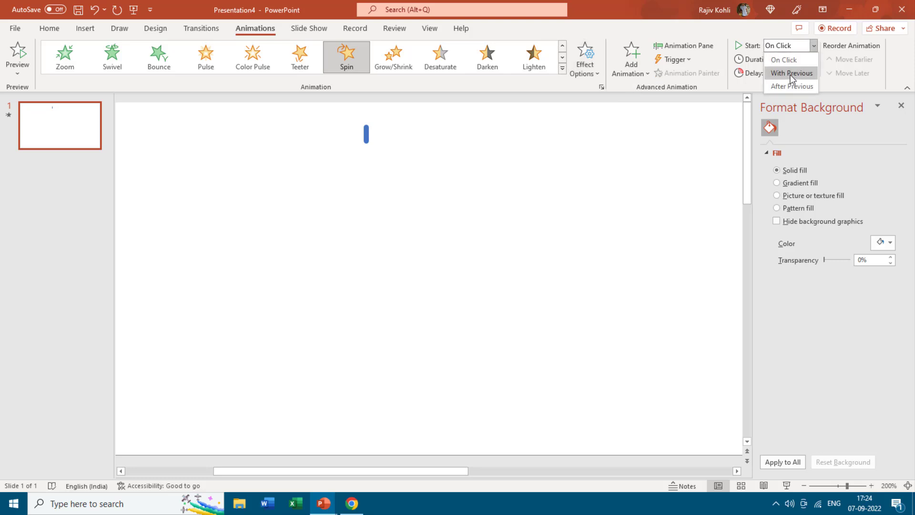
left_click(787, 73)
left_click(796, 60)
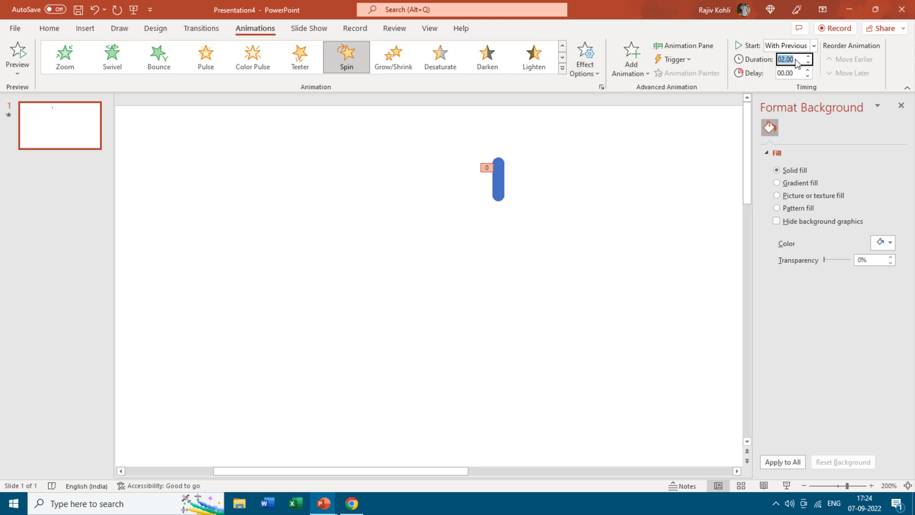
type("1.5")
key("Return")
left_click(902, 106)
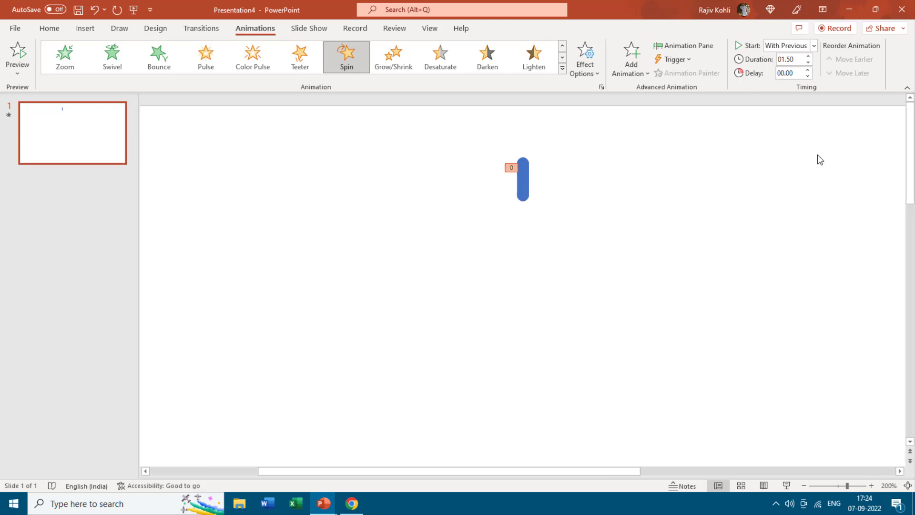
In the line's Spin effect settings, set a smooth start of 0.93 sec and apply the settings
left_click(696, 47)
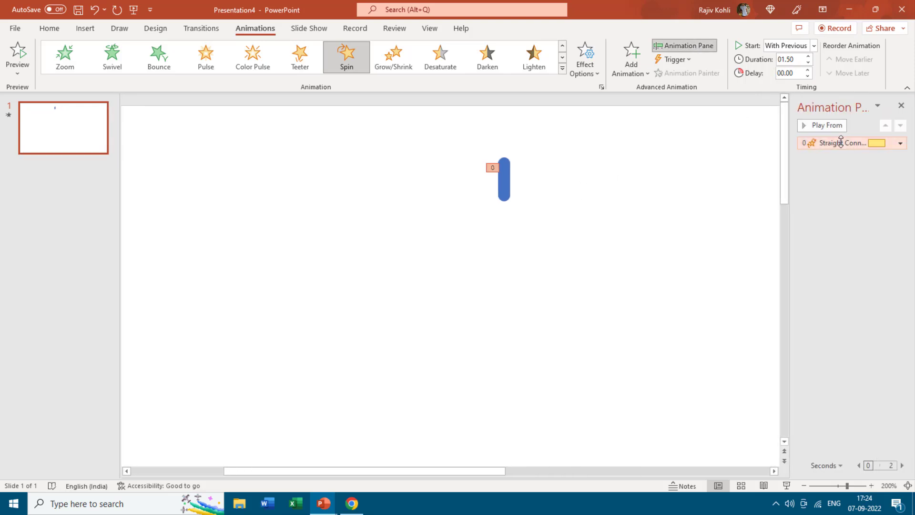
double_click(839, 142)
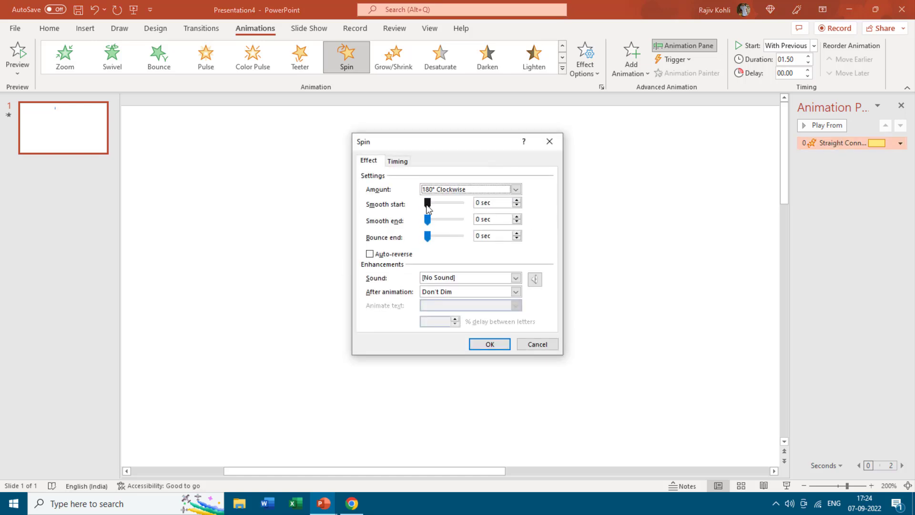
left_click(428, 205)
left_click_drag(438, 205, 448, 207)
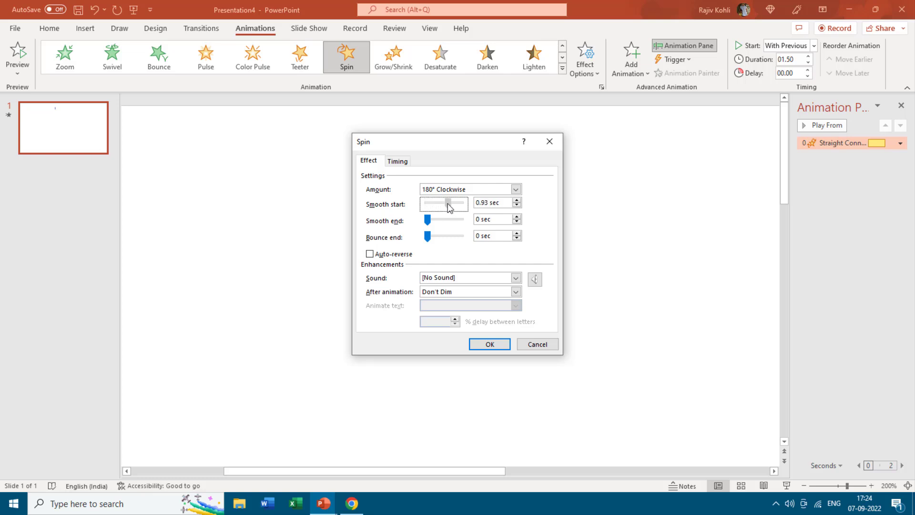
left_click(399, 161)
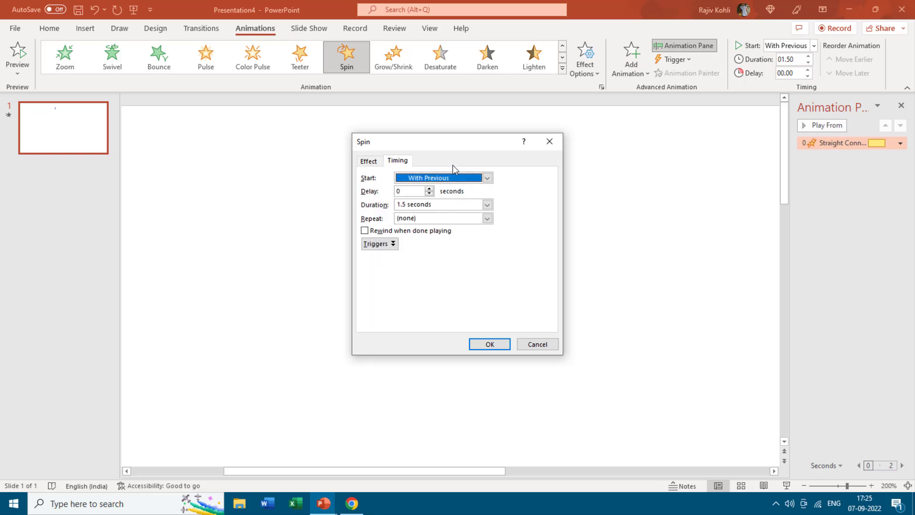
left_click(491, 344)
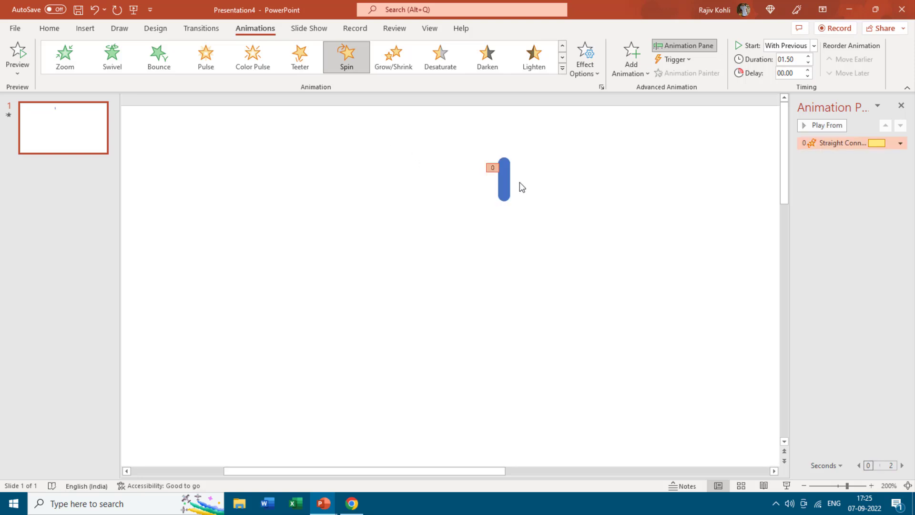
Duplicate the line twice straight downward, placing the copies end to end as one column of three lines
left_click(507, 177)
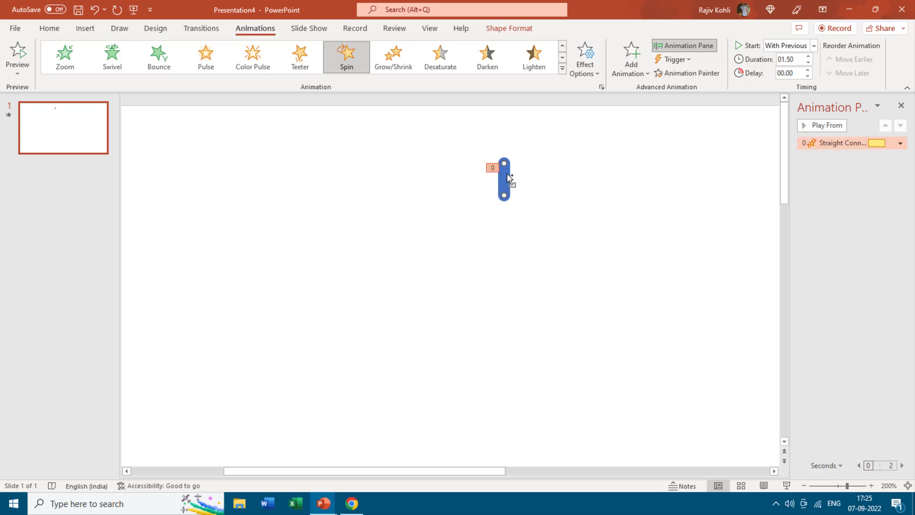
left_click_drag(508, 176, 507, 208)
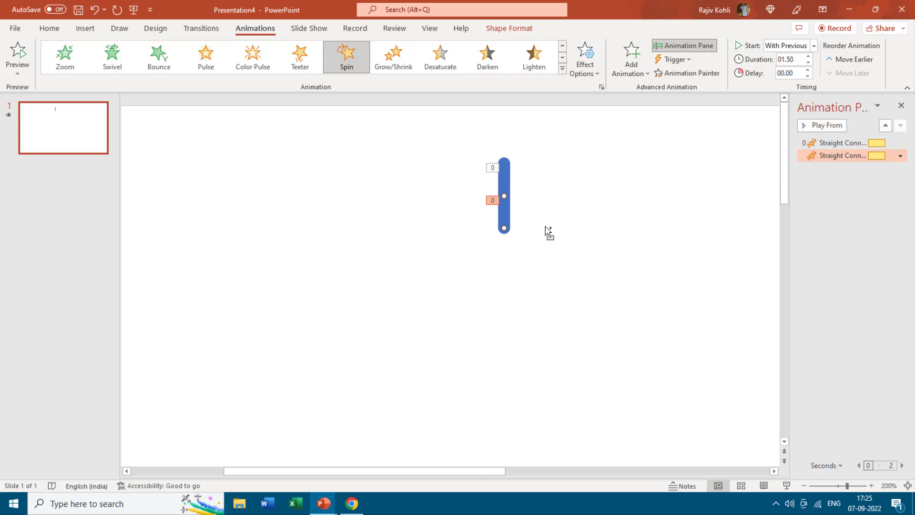
key("ctrl+d")
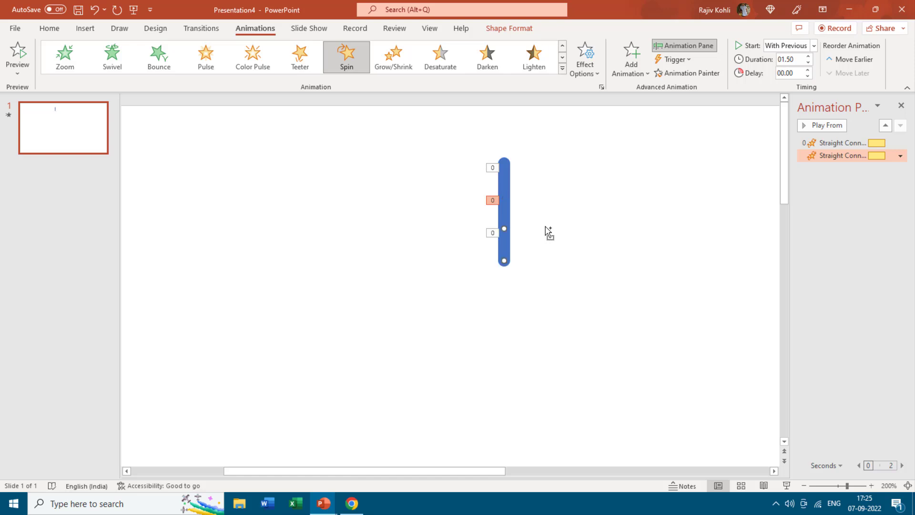
left_click(601, 216)
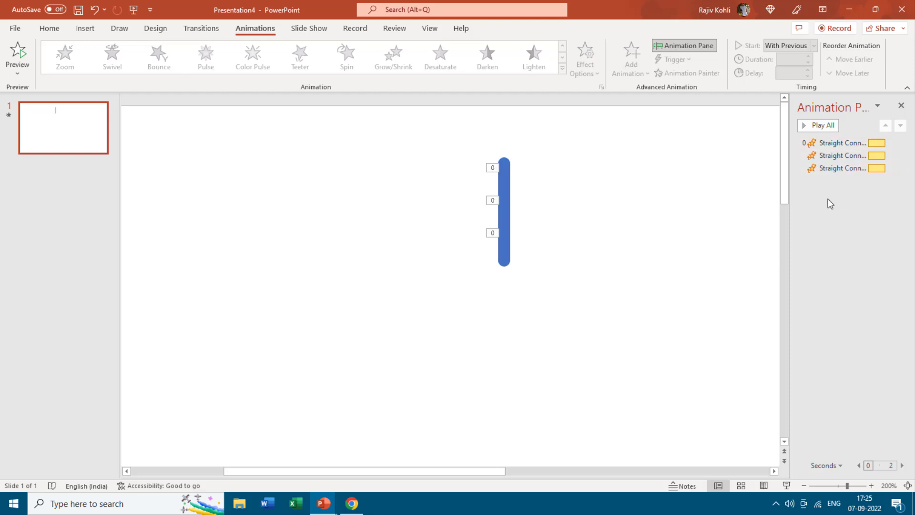
Duplicate the three-line column twice to the right at equal spacing to form a 3×3 grid, and check it in the slide show
left_click_drag(473, 145, 534, 291)
left_click_drag(506, 247, 542, 249)
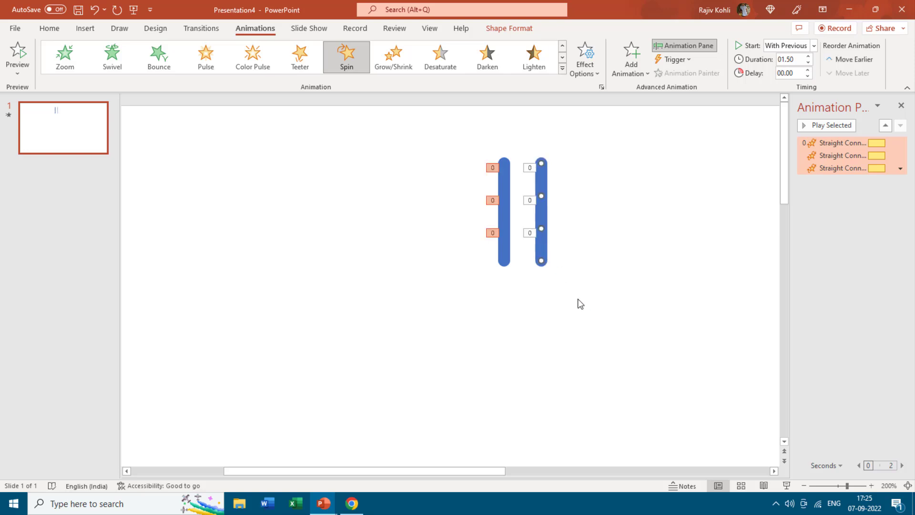
key("ctrl+d")
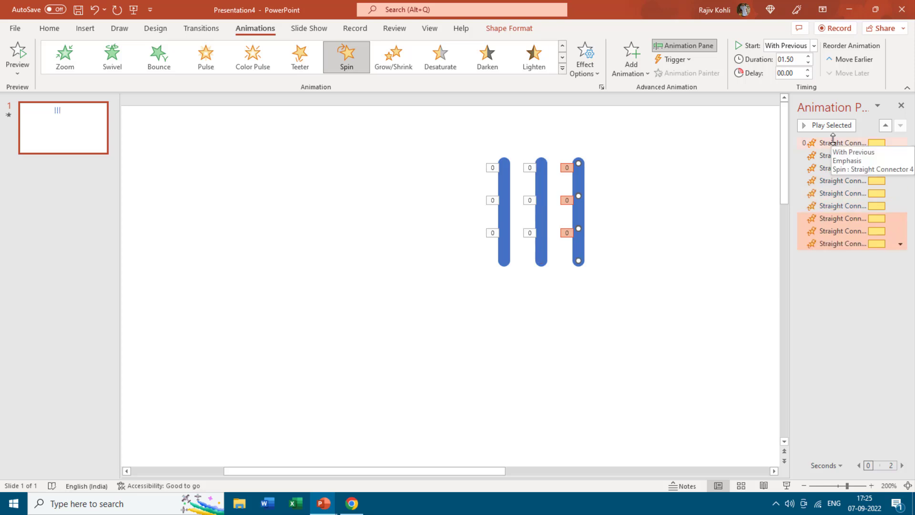
left_click(786, 486)
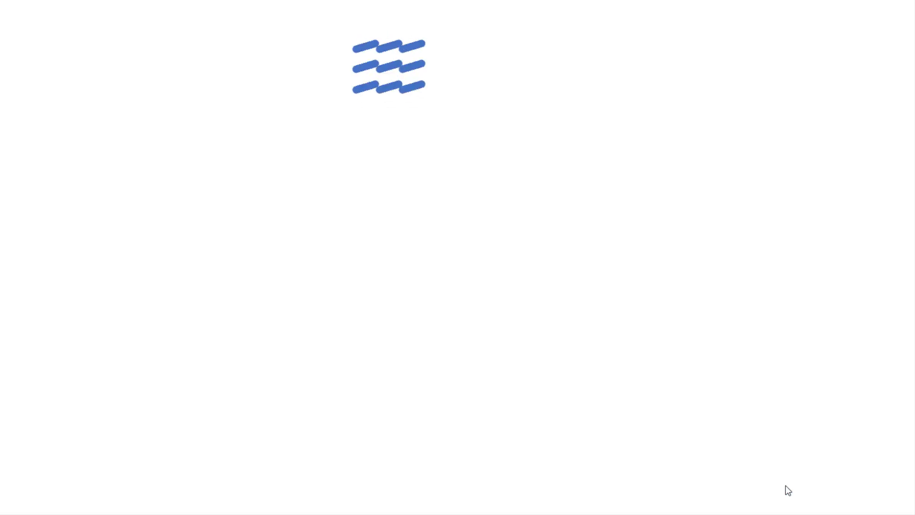
key("Escape")
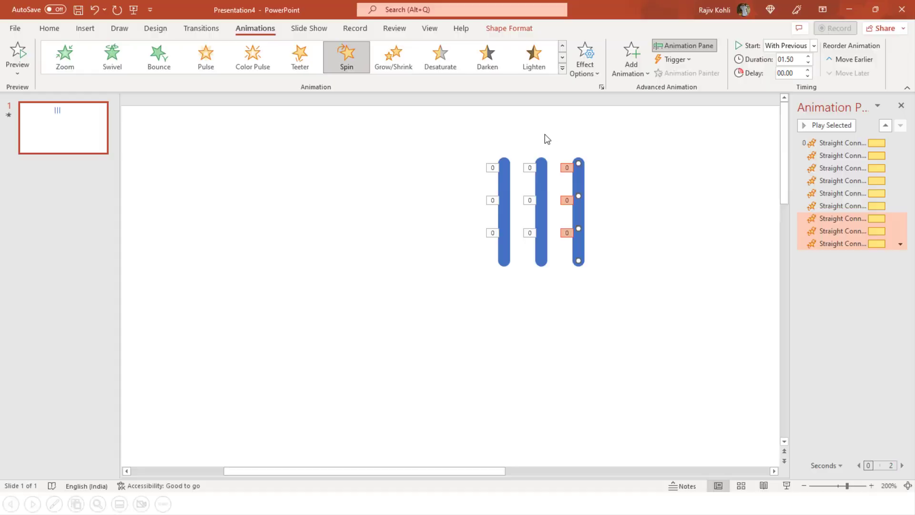
Change the Spin direction of all nine lines to Counterclockwise
left_click_drag(456, 136, 657, 297)
left_click(589, 77)
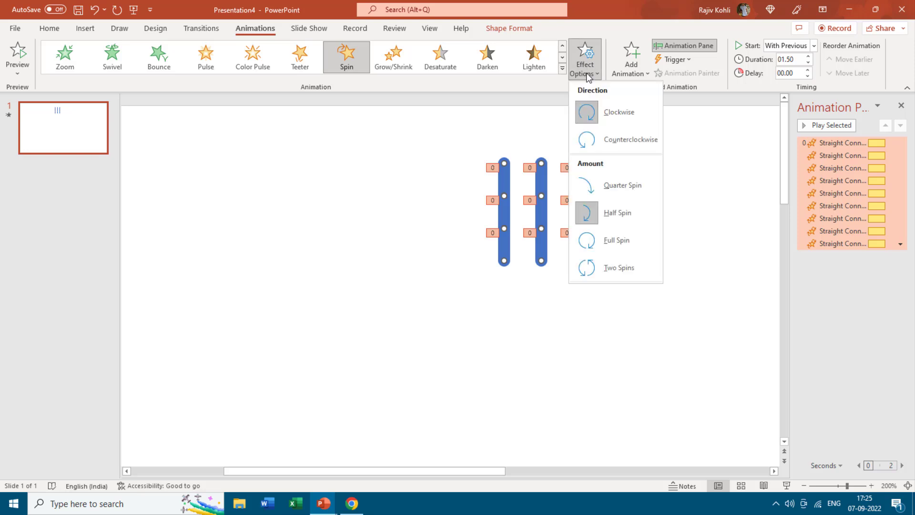
left_click(610, 141)
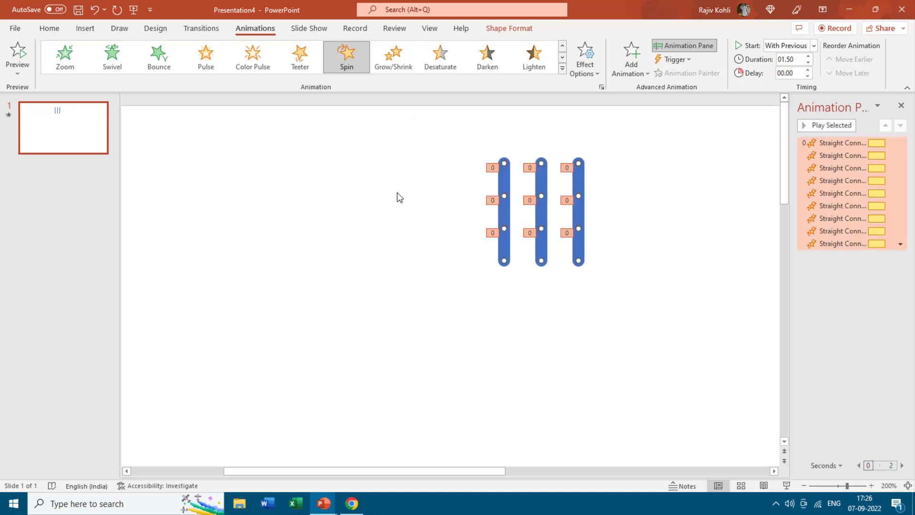
left_click(392, 177)
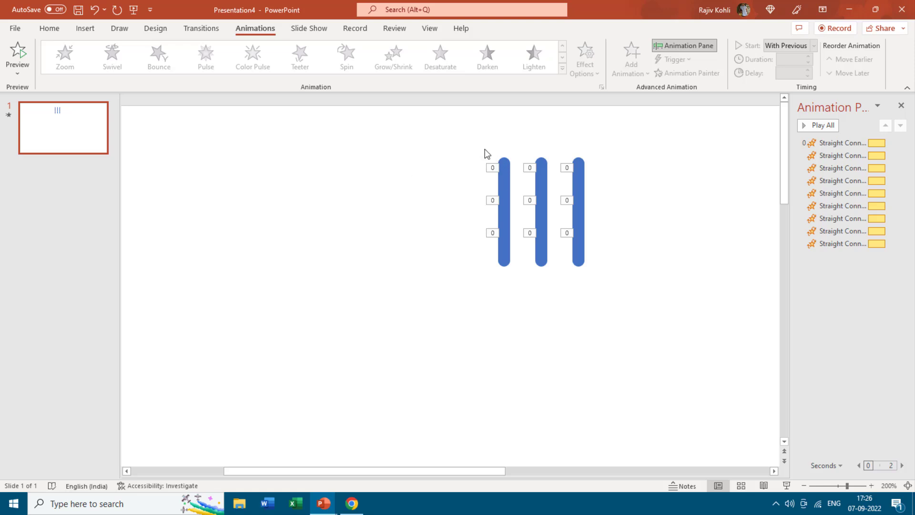
Copy the nine-line grid, paste it, and place the copy to the left, level with the original
left_click_drag(463, 139, 608, 285)
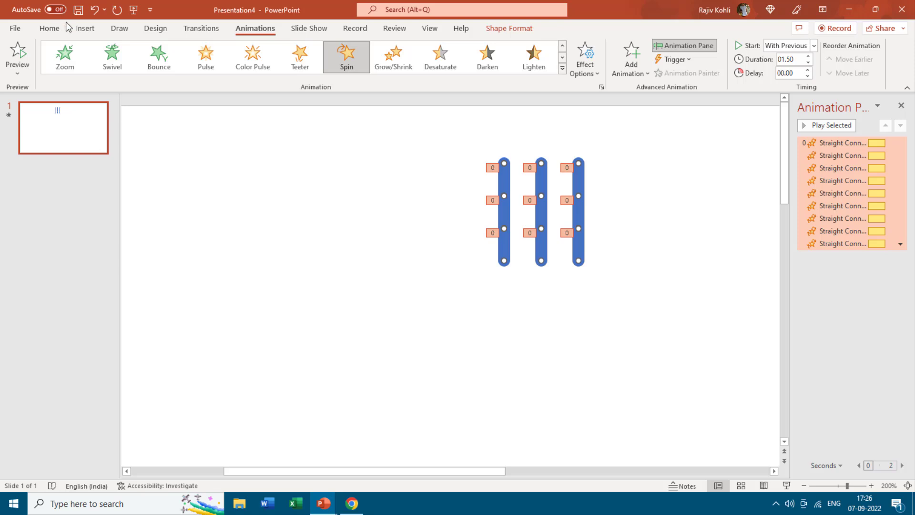
left_click(49, 28)
left_click(45, 59)
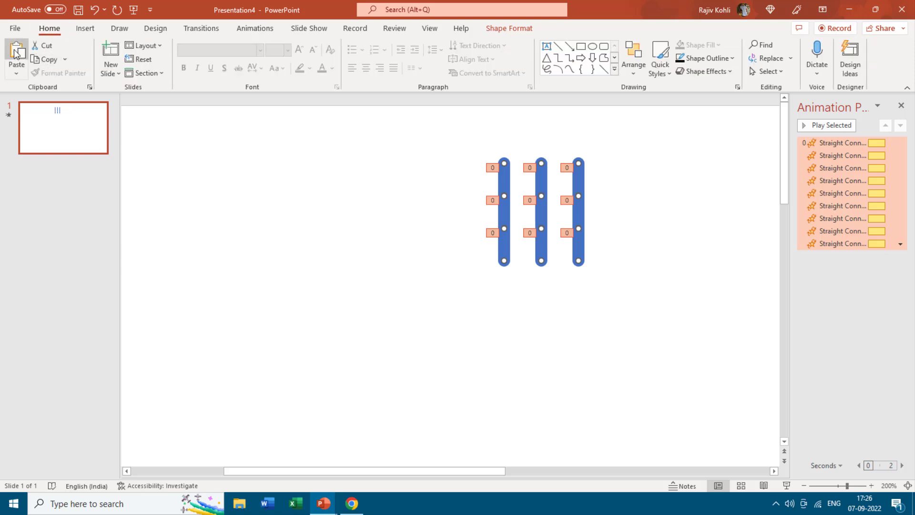
left_click(17, 52)
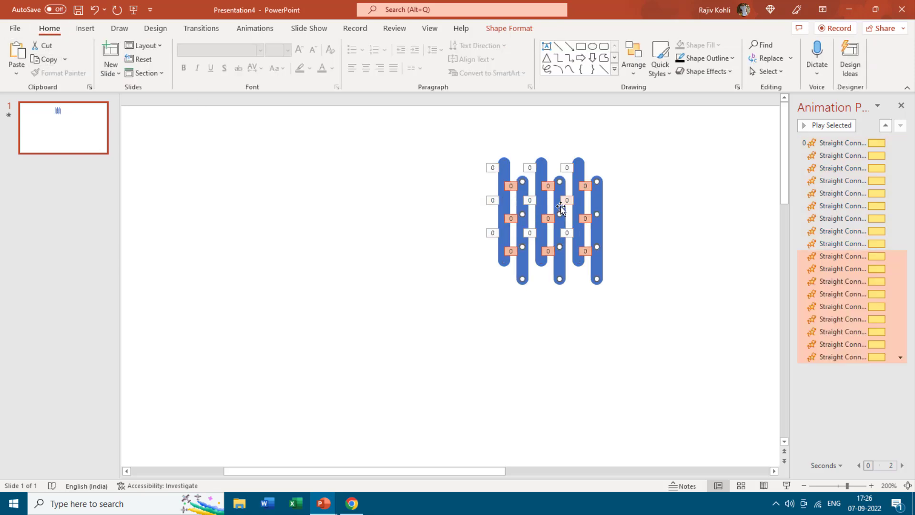
left_click_drag(562, 264, 411, 244)
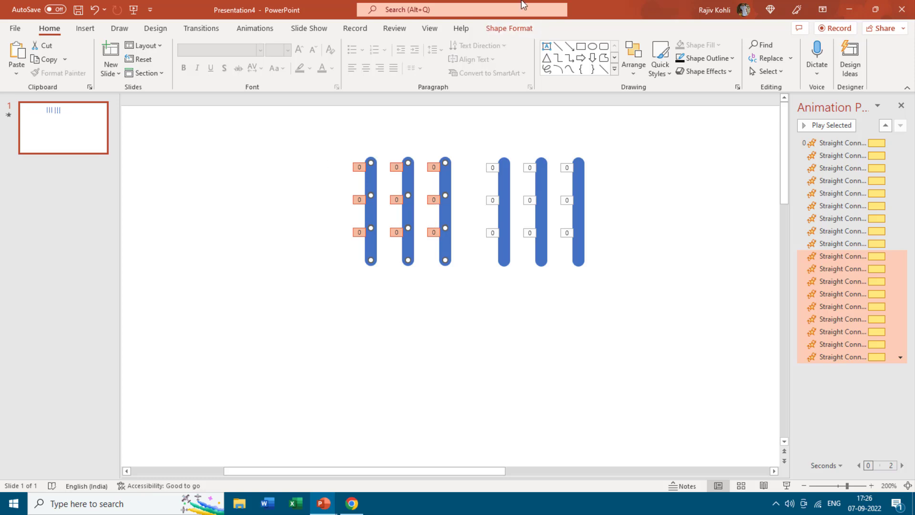
Rotate the nine copied lines 90° as one group so they lie horizontally, and ungroup them
left_click(517, 30)
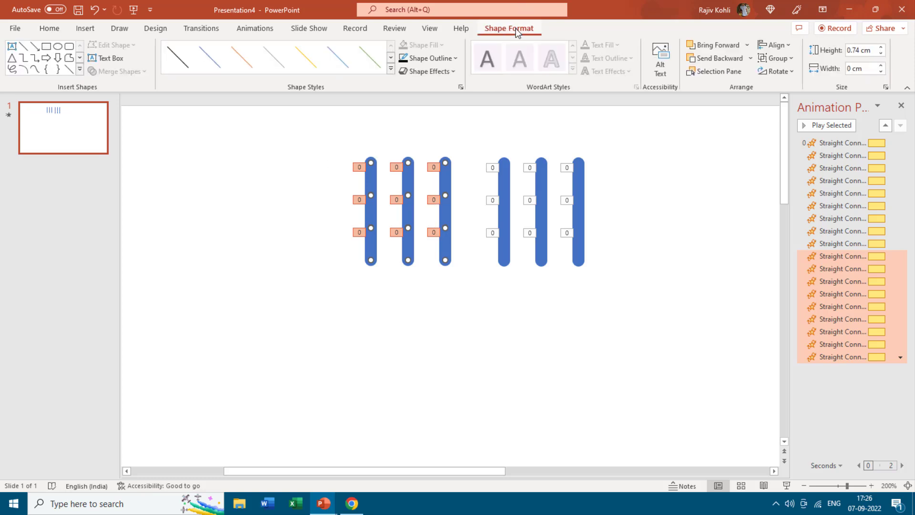
left_click(783, 58)
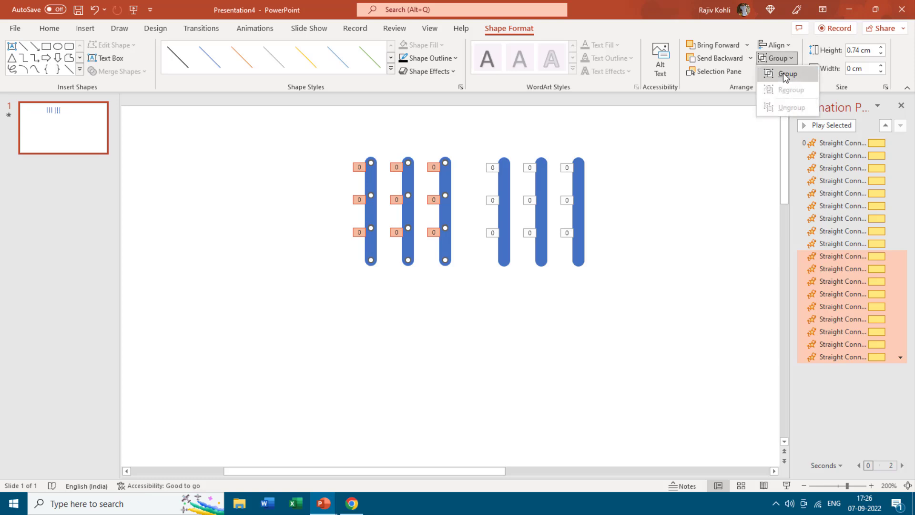
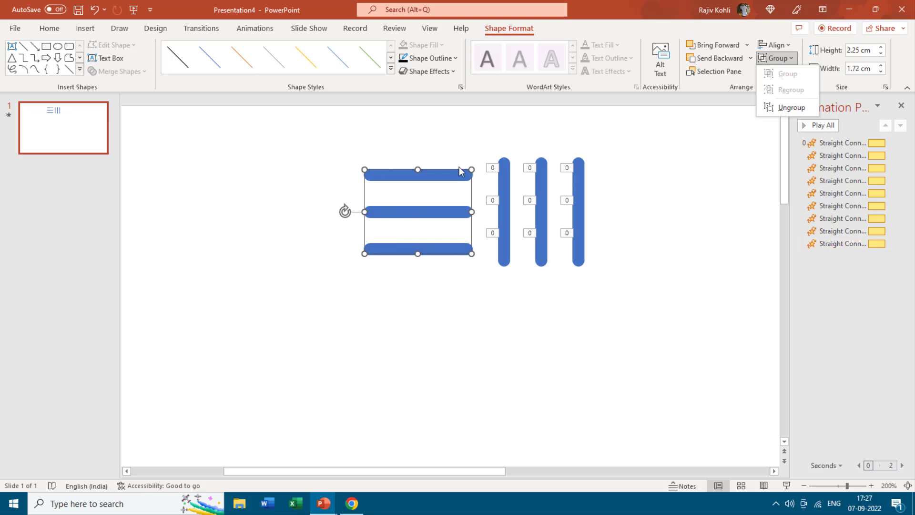
left_click(779, 107)
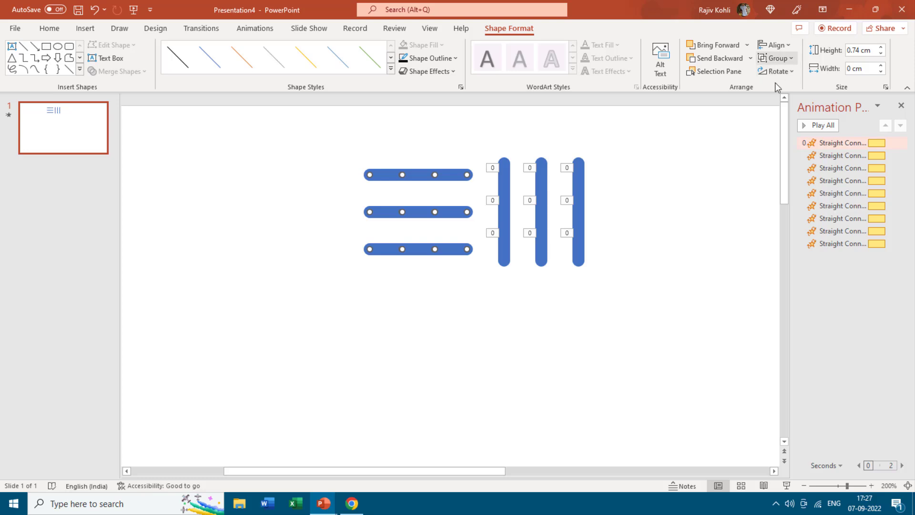
left_click(385, 162)
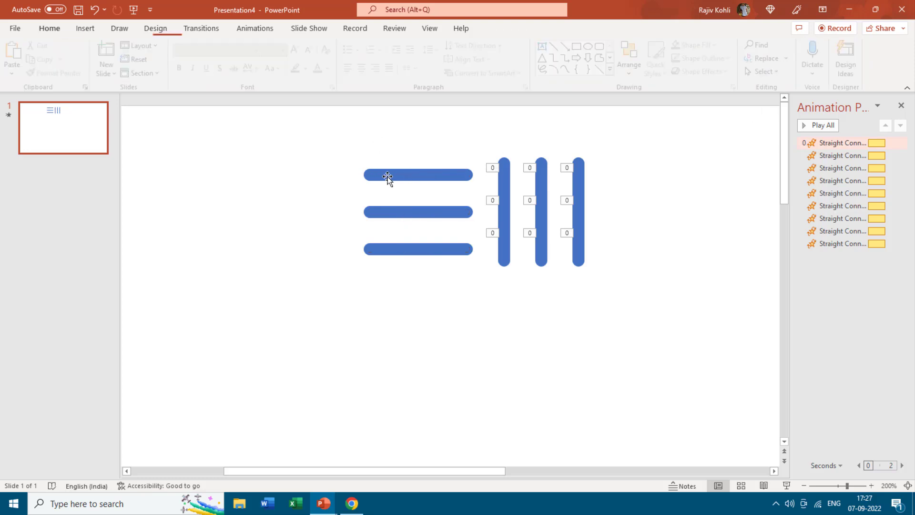
Copy the top-left vertical line's Spin animation to the first two lines of the top horizontal row, and turn off AutoPreview
left_click(503, 168)
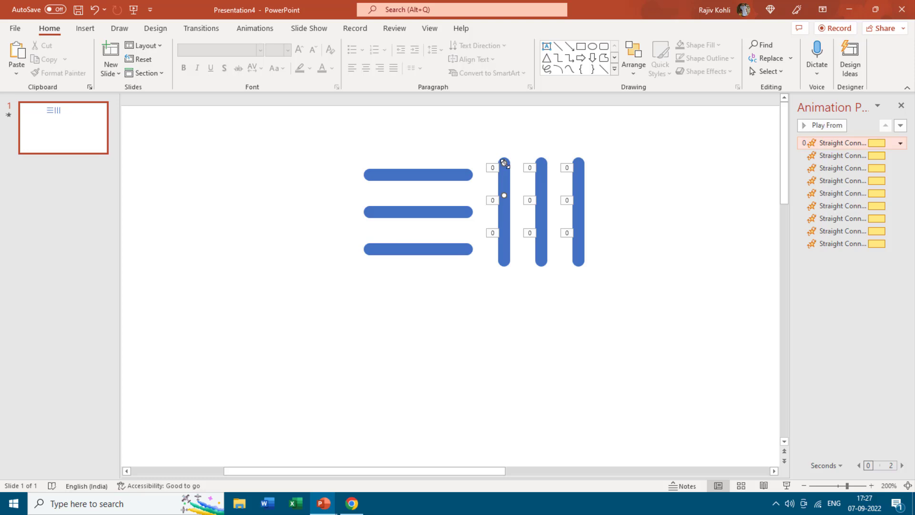
left_click(257, 28)
left_click(678, 76)
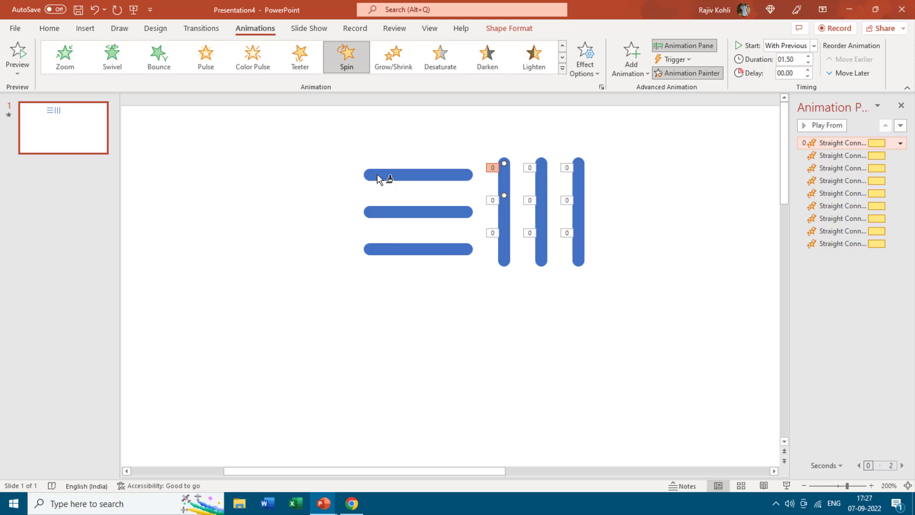
left_click(379, 179)
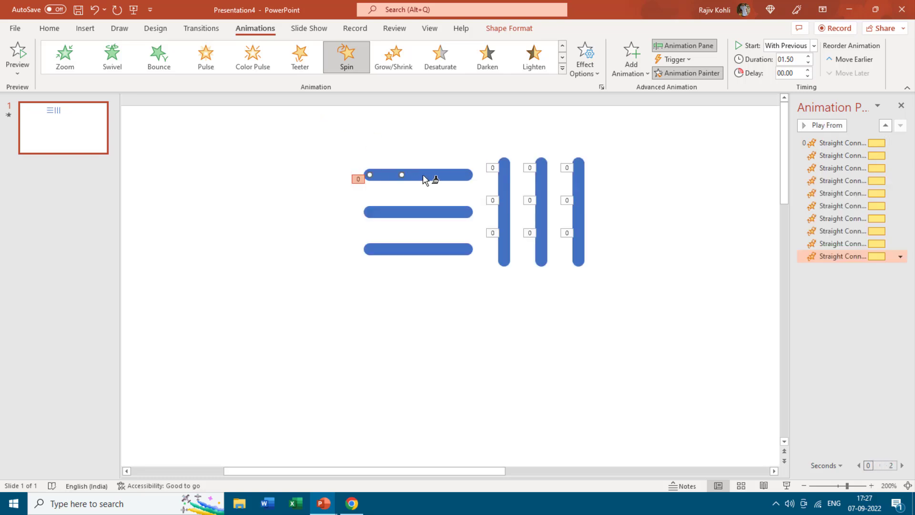
left_click(424, 180)
left_click(17, 70)
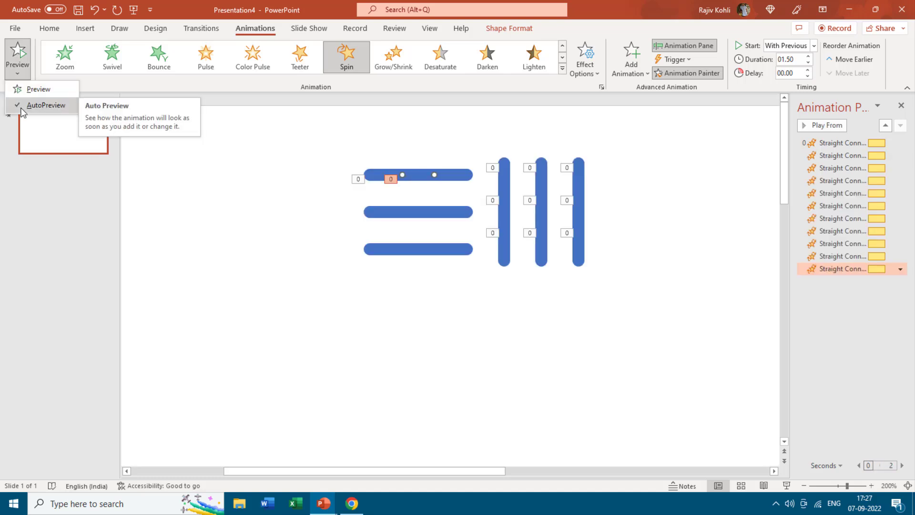
left_click(450, 151)
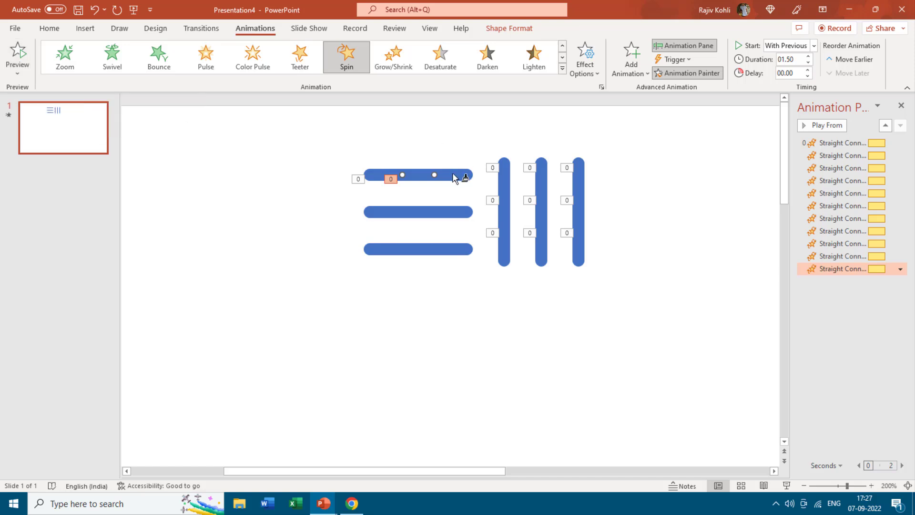
Apply the copied Spin animation to the remaining seven horizontal lines, and check both grids in the slide show
left_click(392, 213)
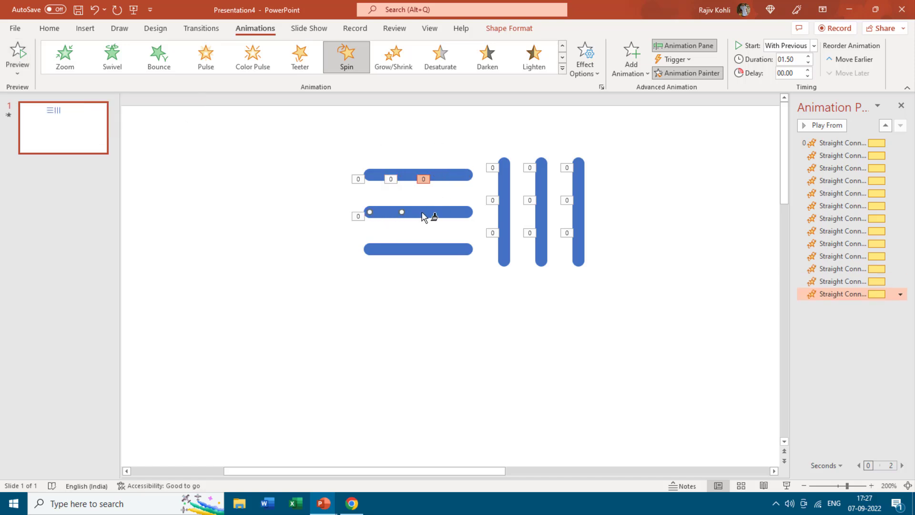
left_click(446, 215)
left_click(465, 213)
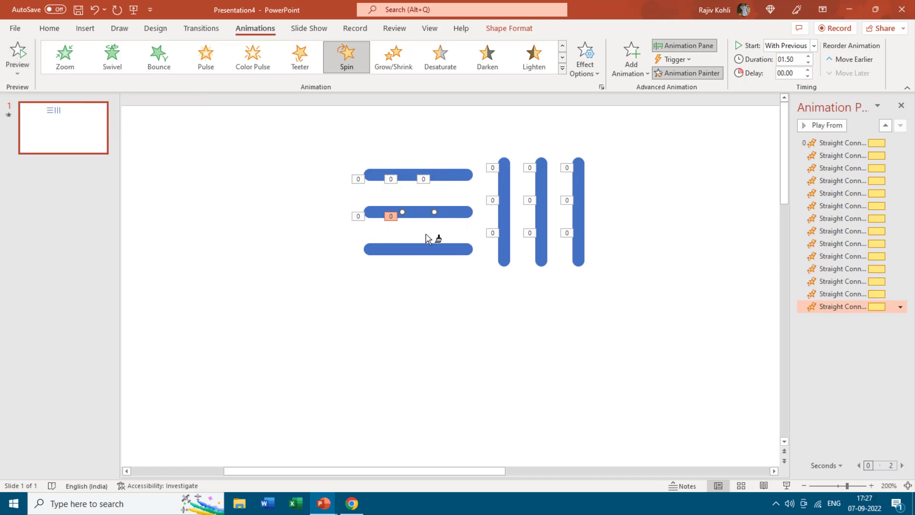
left_click(387, 249)
left_click(429, 250)
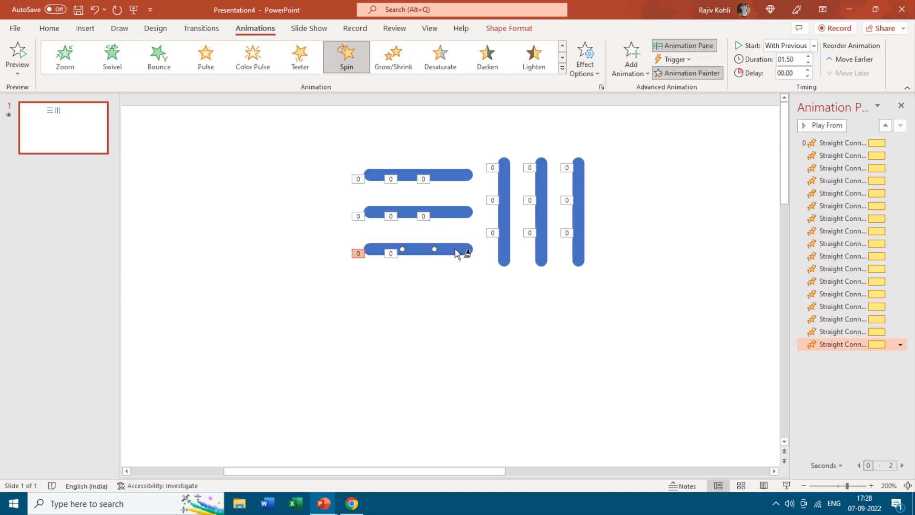
left_click(459, 253)
left_click(697, 76)
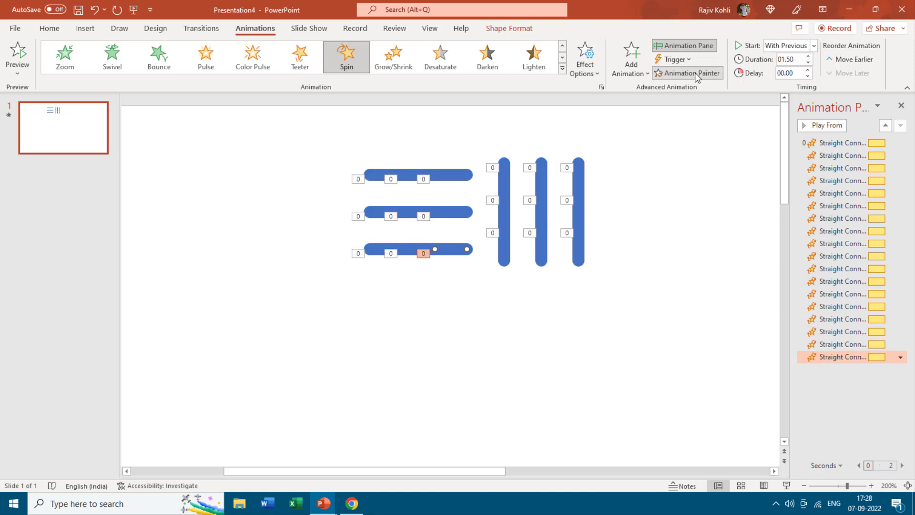
left_click(697, 76)
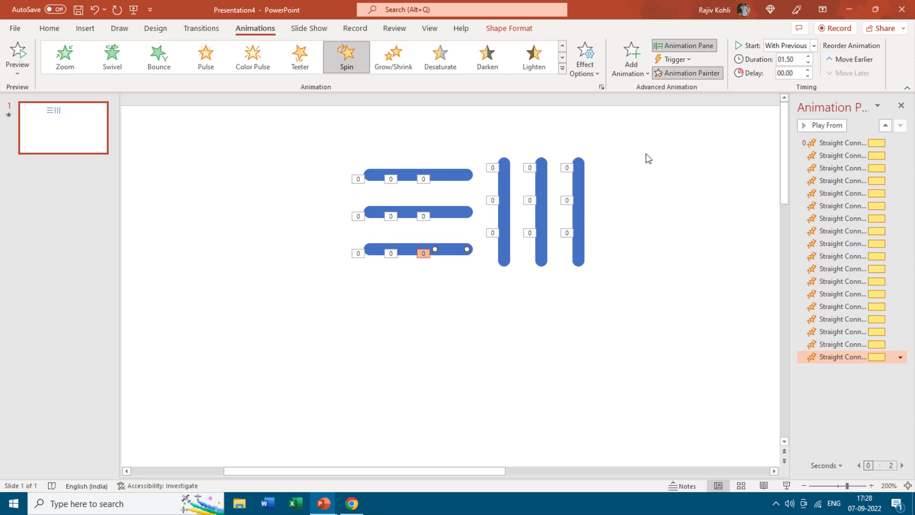
left_click(651, 159)
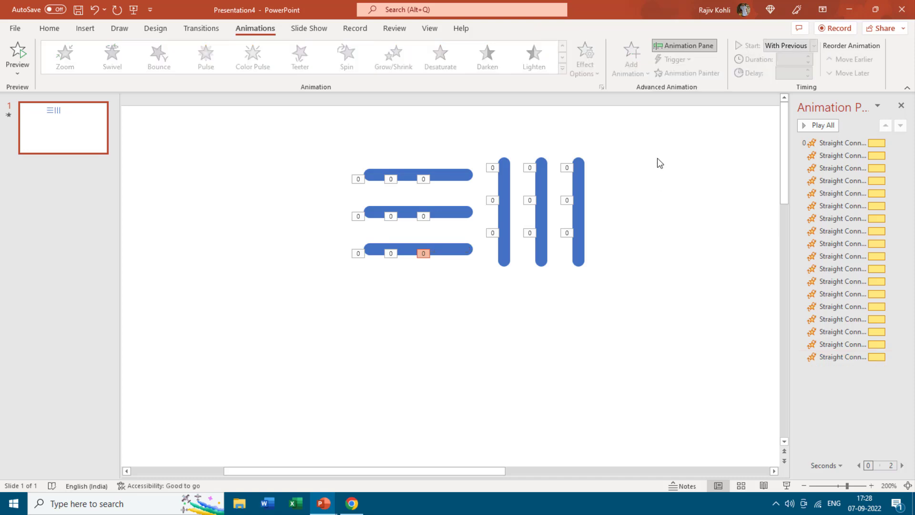
left_click(788, 485)
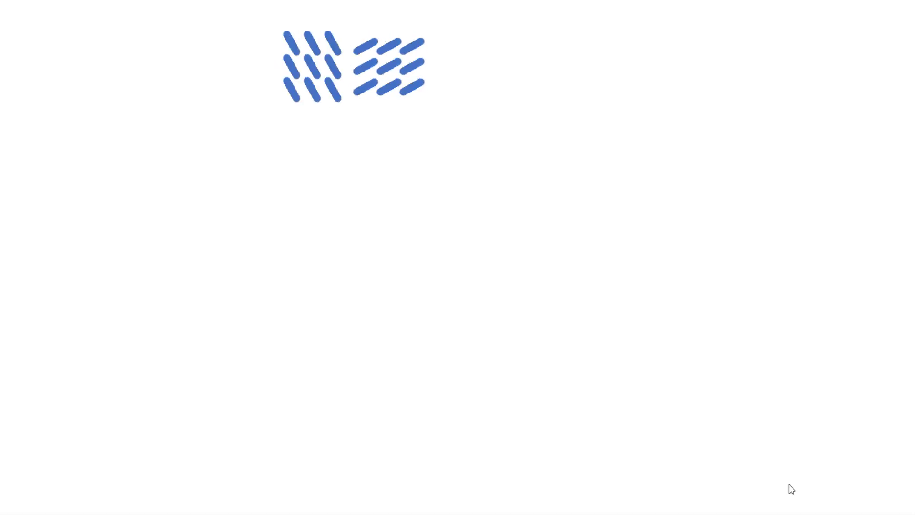
key("Escape")
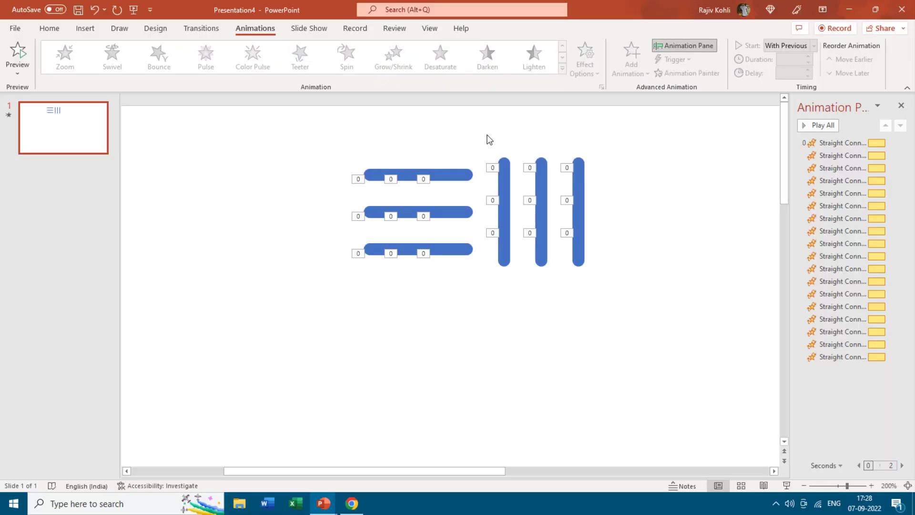
Select all nine lines of the vertical grid
left_click_drag(487, 135, 616, 287)
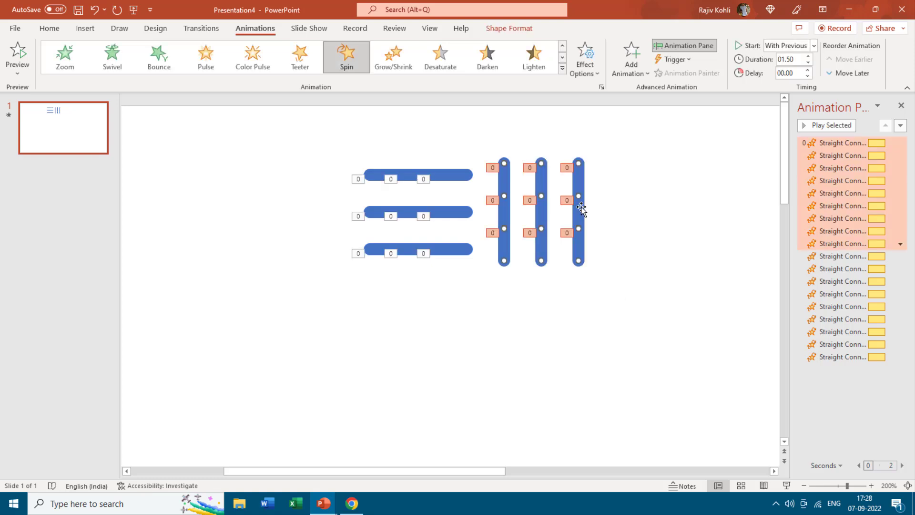